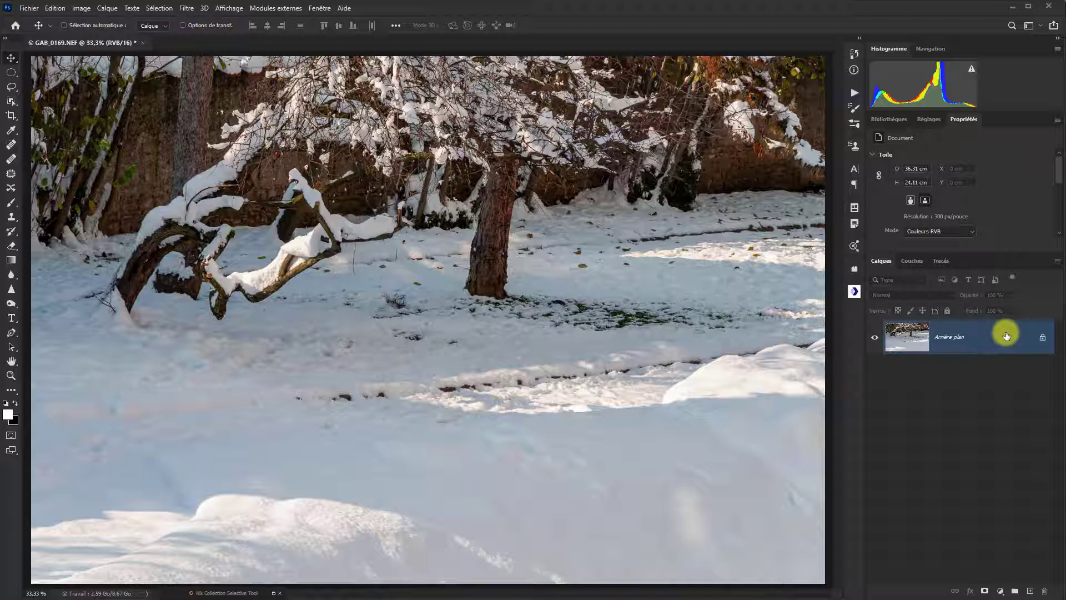
Duplicate the background layer and name the copy "Originale"
key("ctrl")
key("ctrl+j")
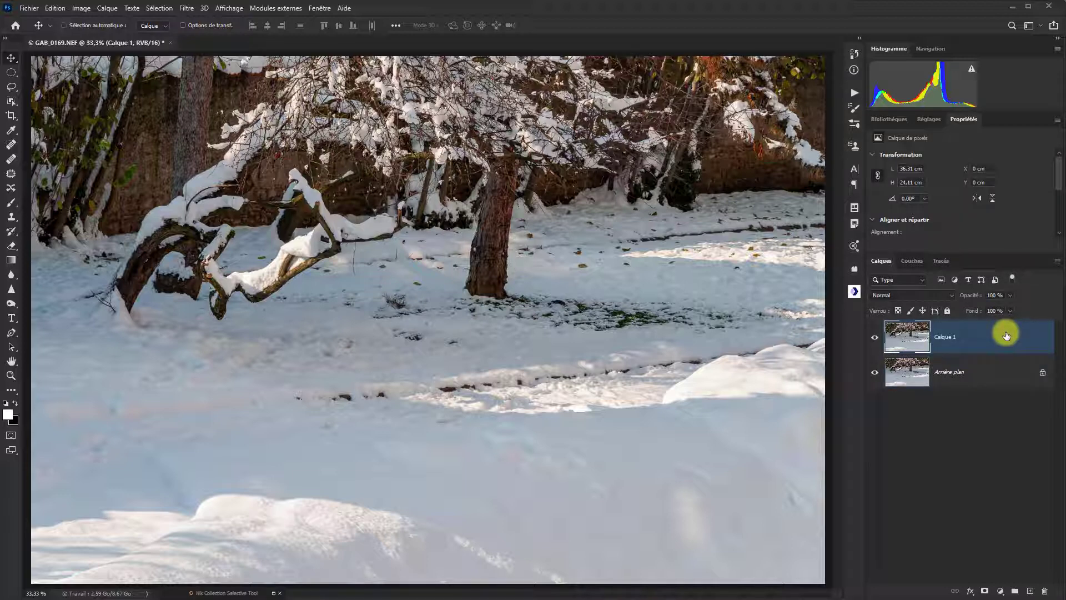
double_click(944, 337)
left_click(945, 334)
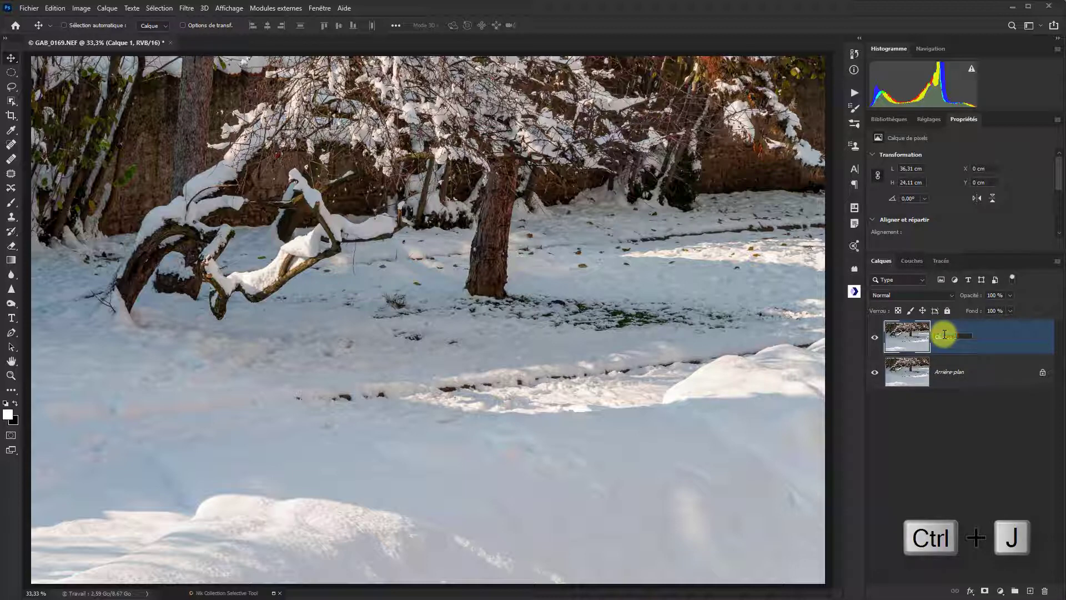
type("Originale")
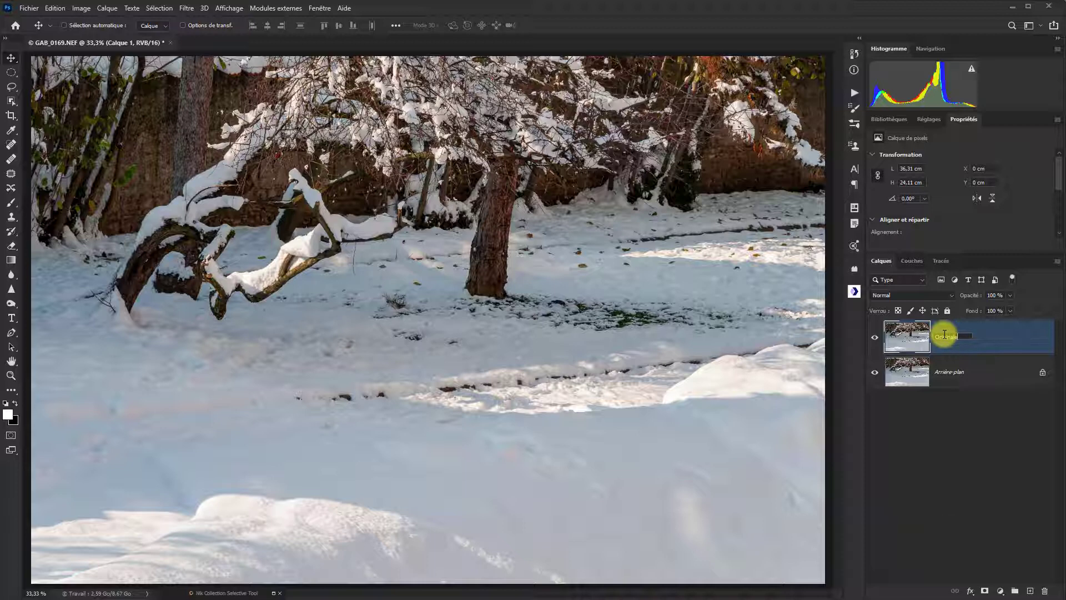
key("Return")
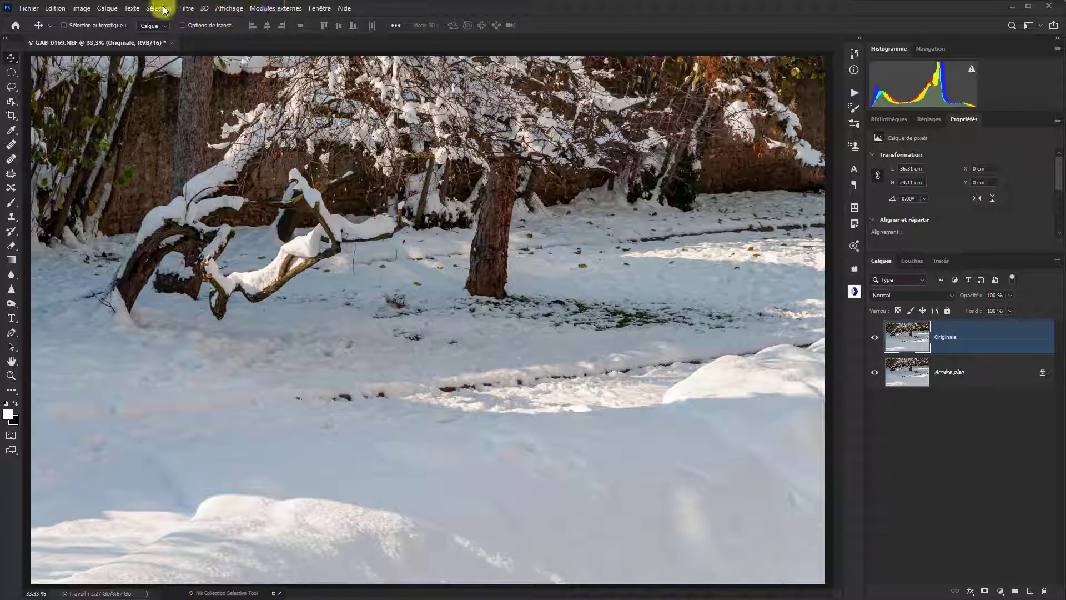
Convert the Originale layer into a smart object
left_click_drag(992, 344, 916, 345)
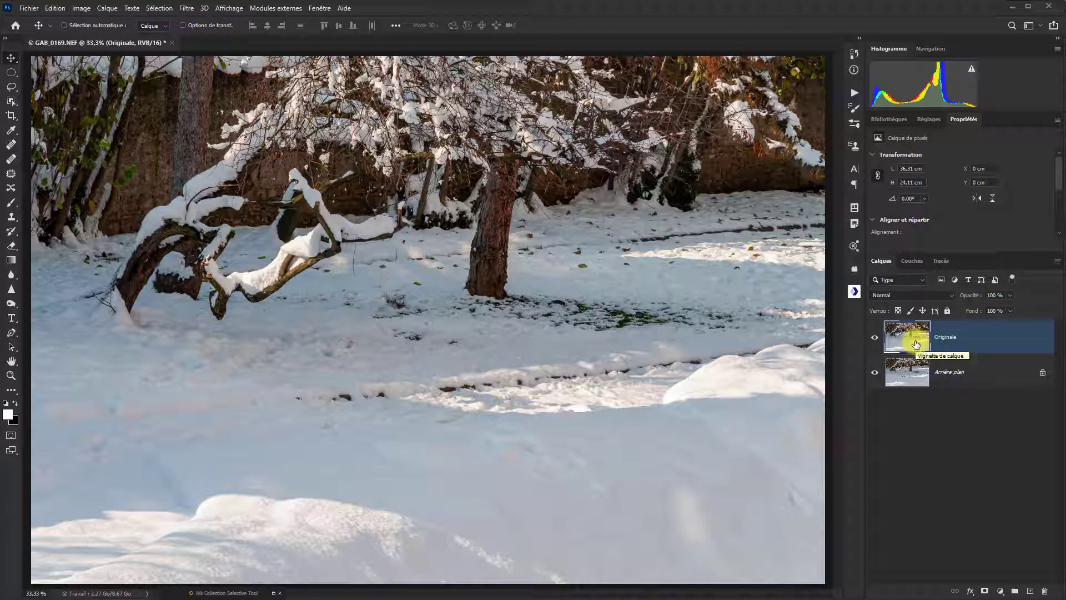
right_click(962, 341)
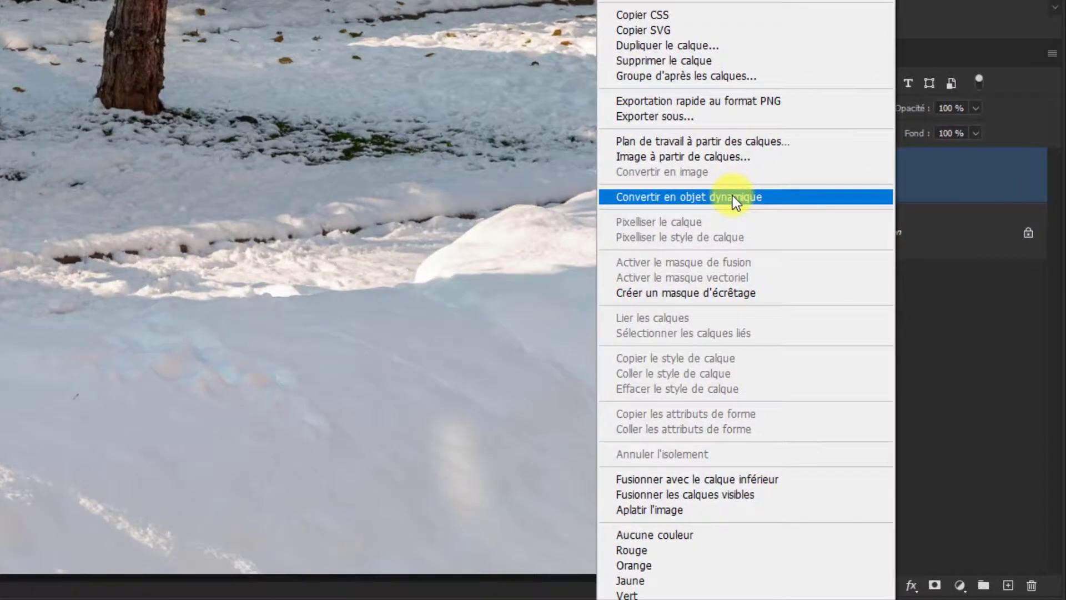
left_click(861, 350)
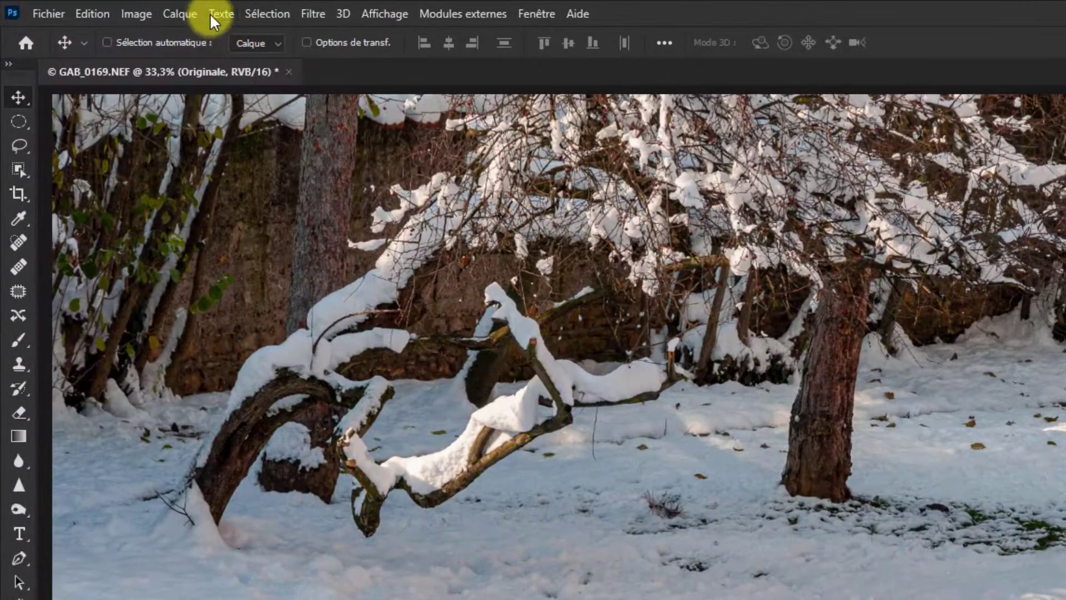
Apply the Camera Raw filter to the Originale layer with Tons foncés at +39, Textures at +28 and Clarté at 0
left_click(314, 15)
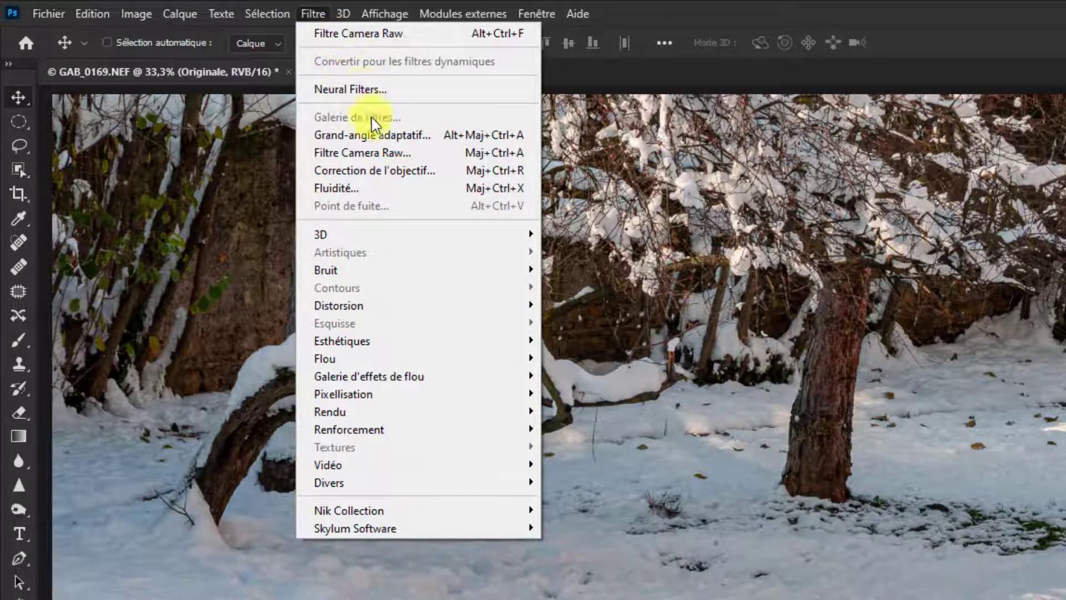
left_click(382, 154)
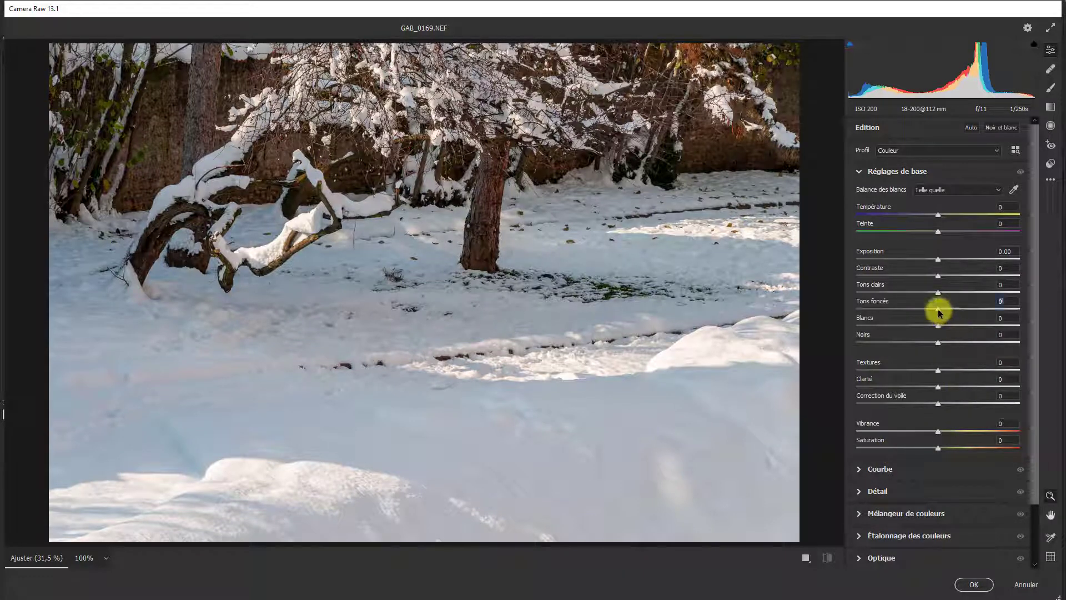
left_click_drag(941, 313, 970, 314)
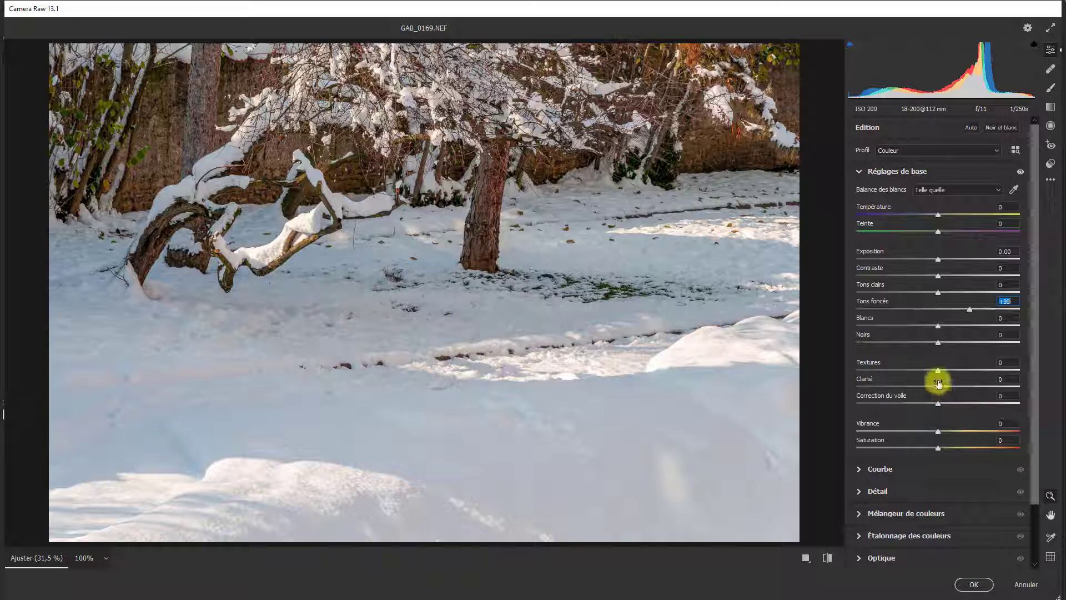
left_click_drag(939, 371, 963, 374)
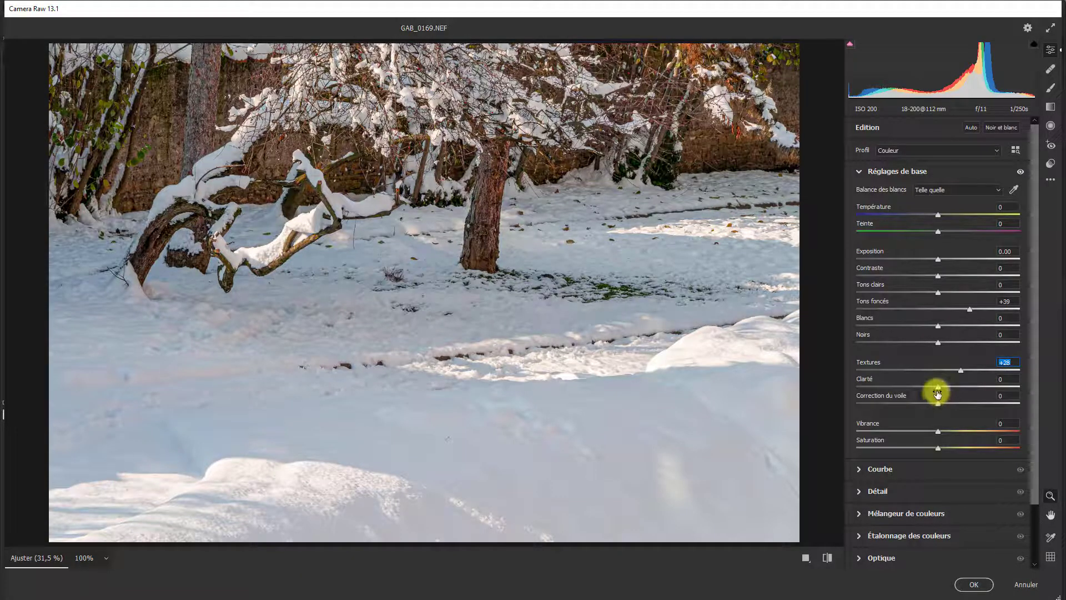
left_click_drag(938, 389, 950, 391)
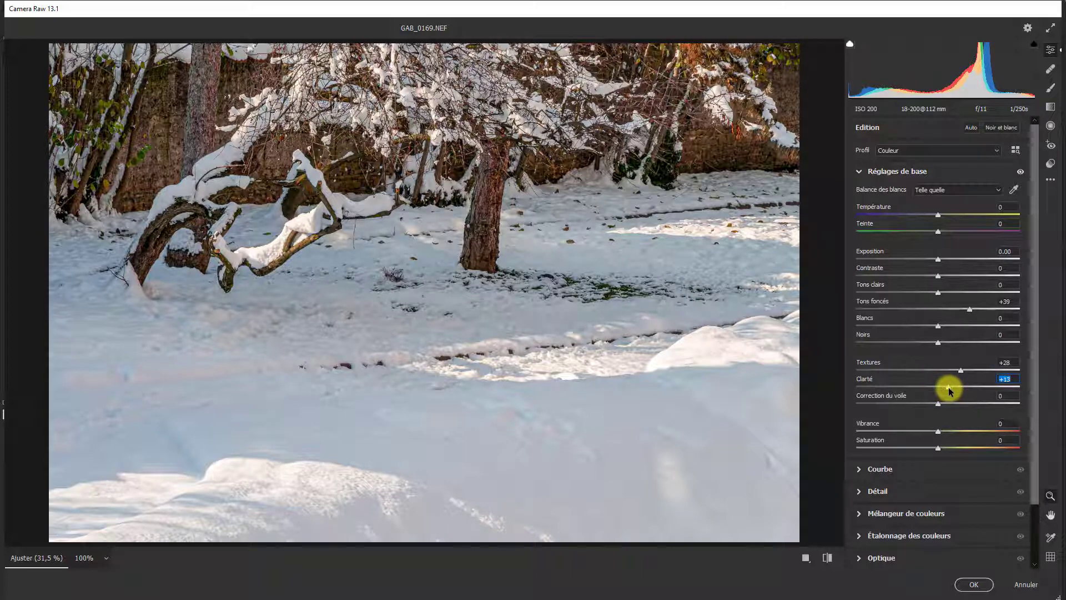
double_click(948, 391)
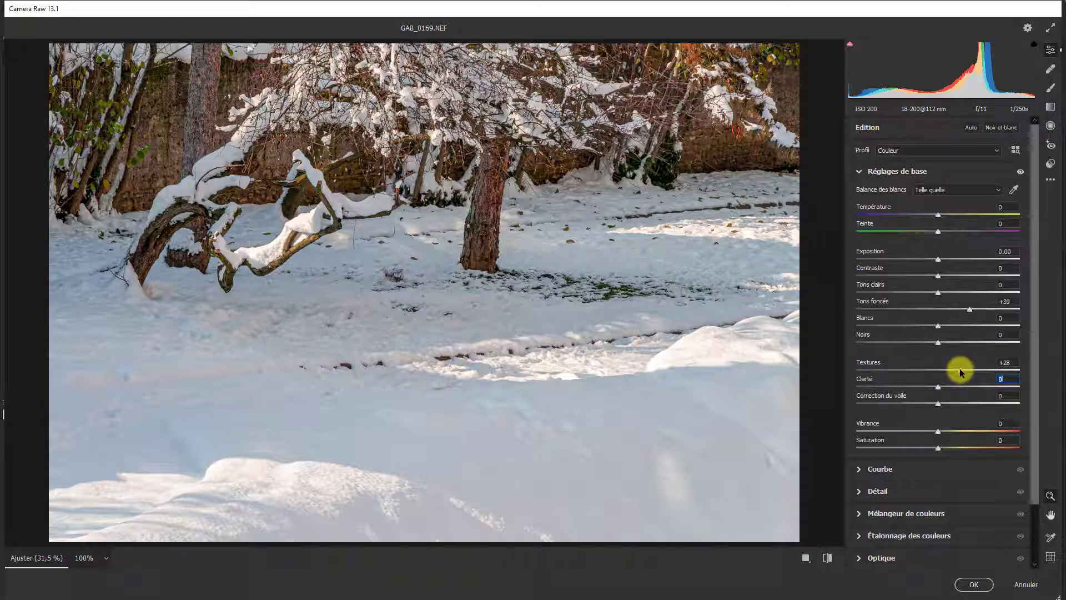
left_click(973, 586)
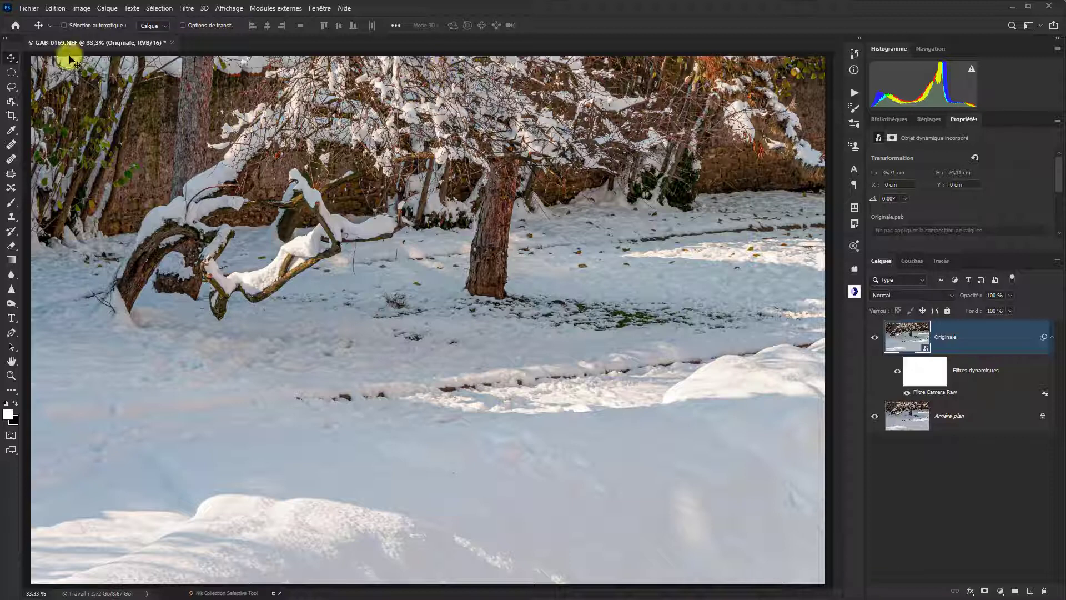
Create a new 300 x 300 pixel document at 72 pixels/inch, RGB 16 bit, with a white background
left_click(33, 9)
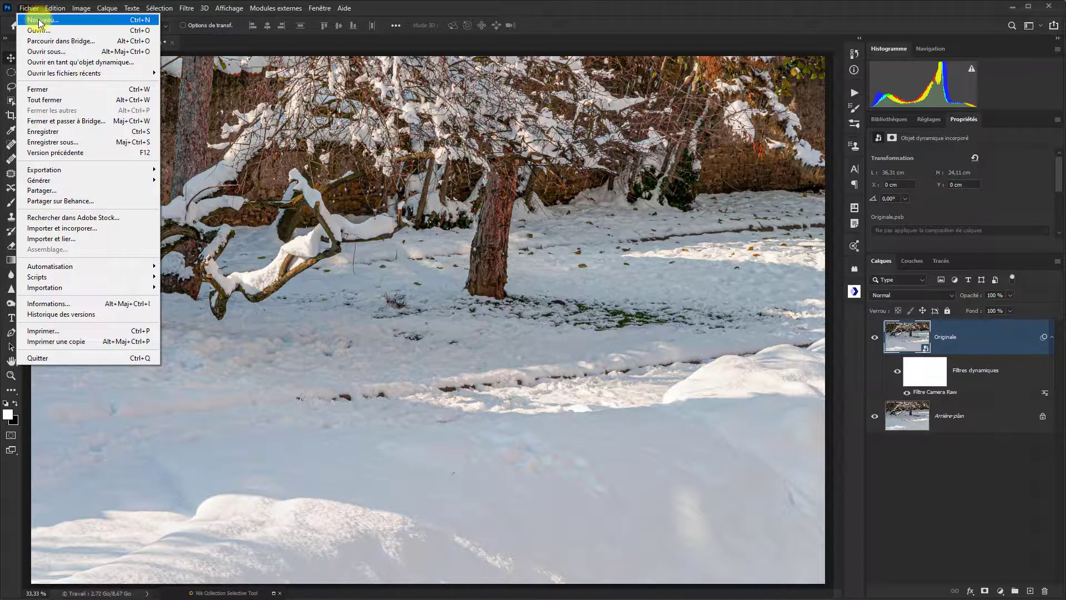
left_click(40, 20)
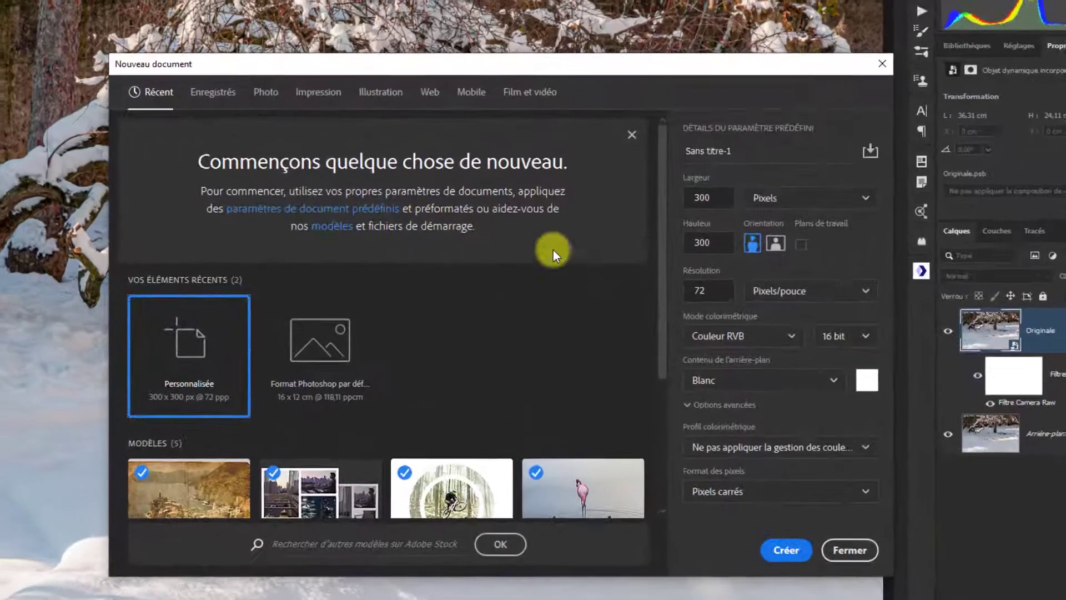
double_click(701, 193)
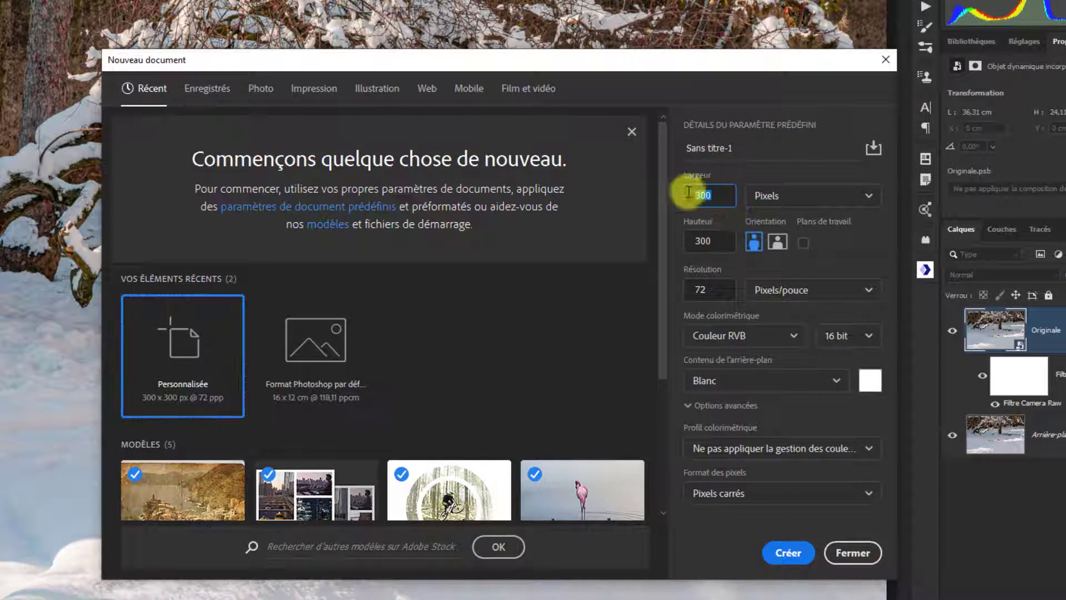
double_click(706, 239)
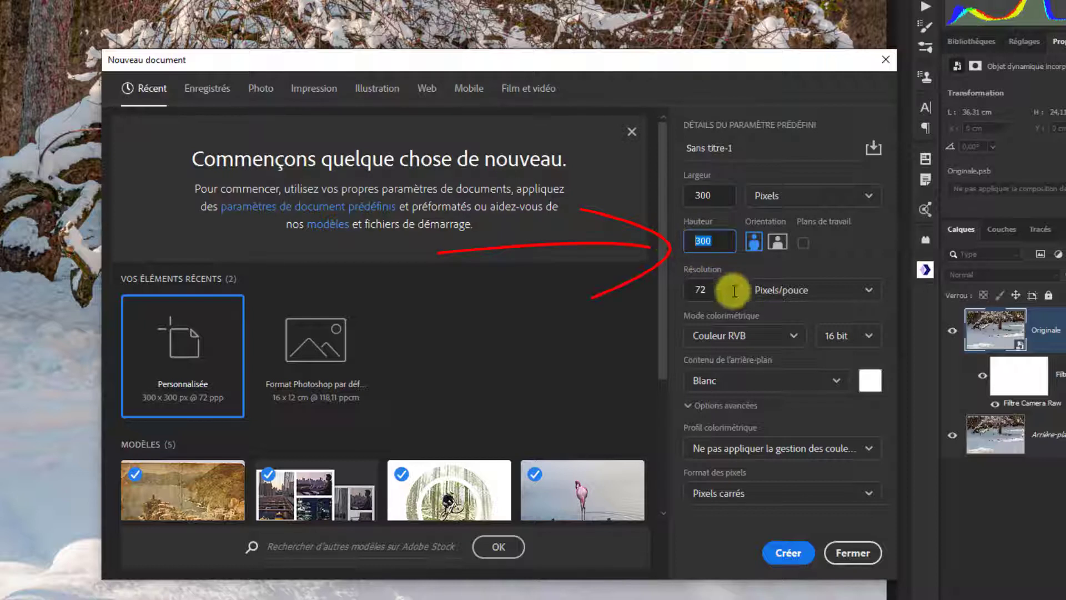
left_click(771, 247)
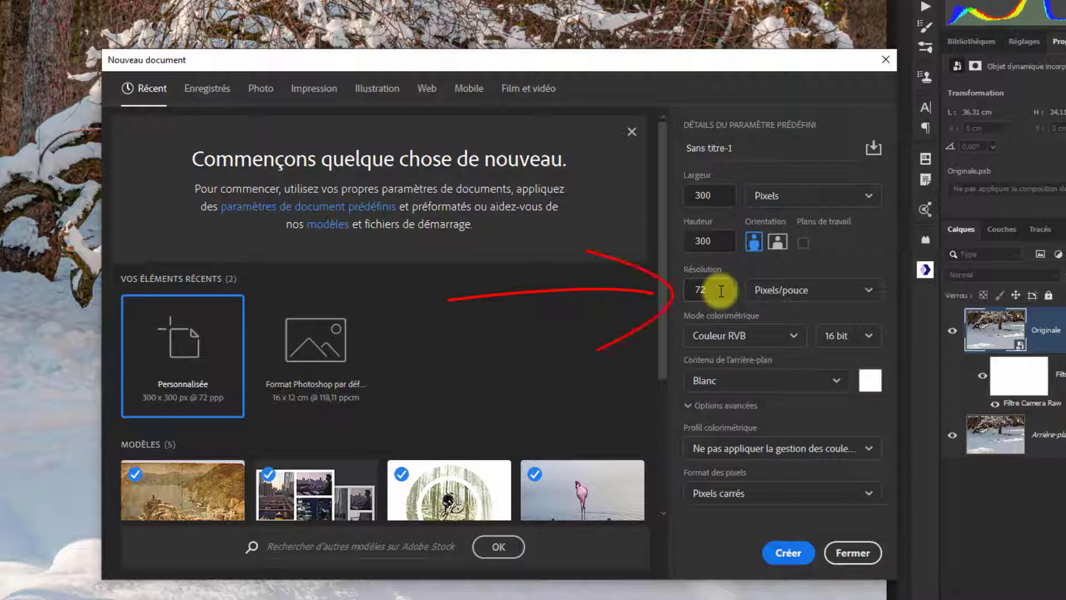
left_click(868, 298)
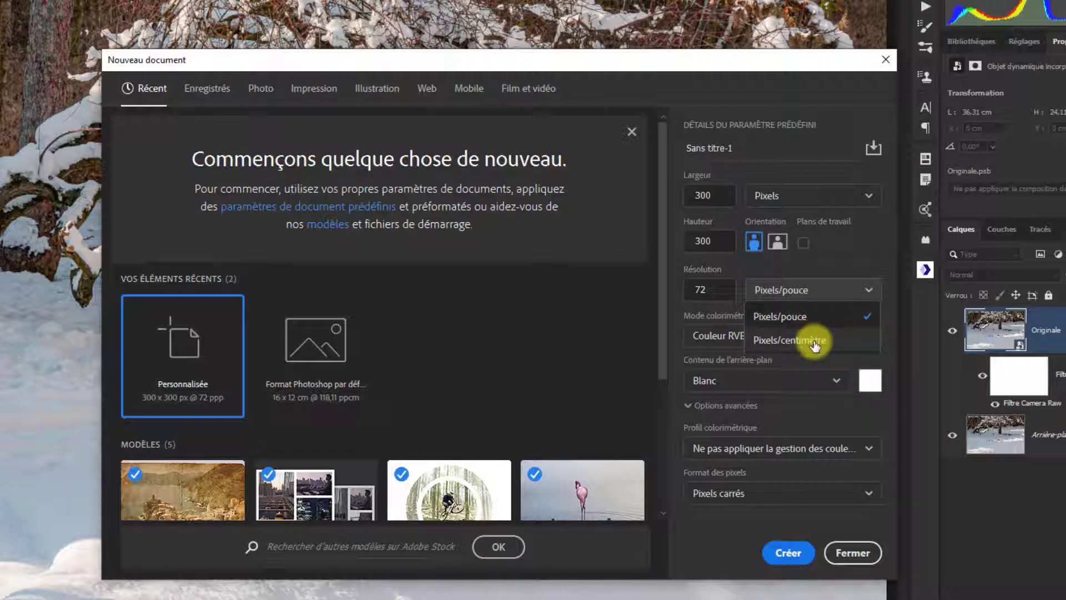
left_click(789, 322)
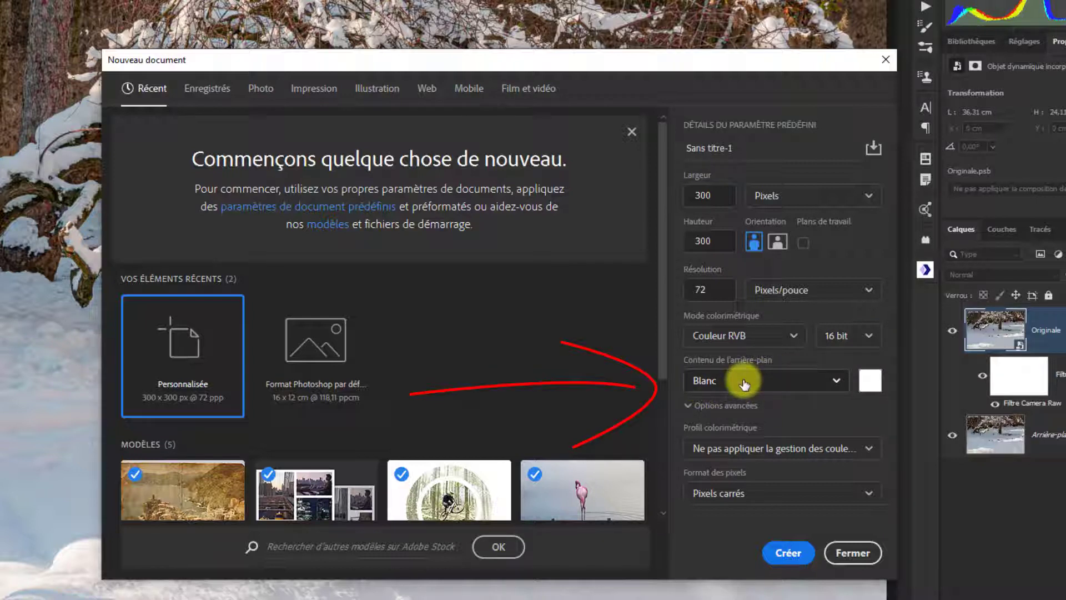
left_click(785, 554)
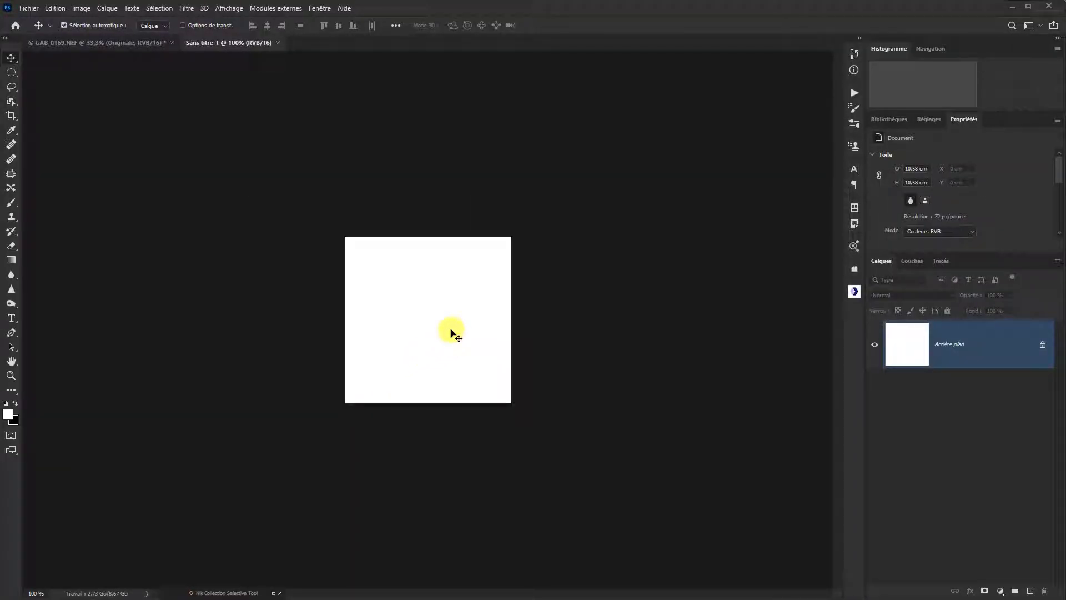
Draw a black-filled circle about 17 px wide near the upper-left corner of the white canvas with the Ellipse tool
key("ctrl+0")
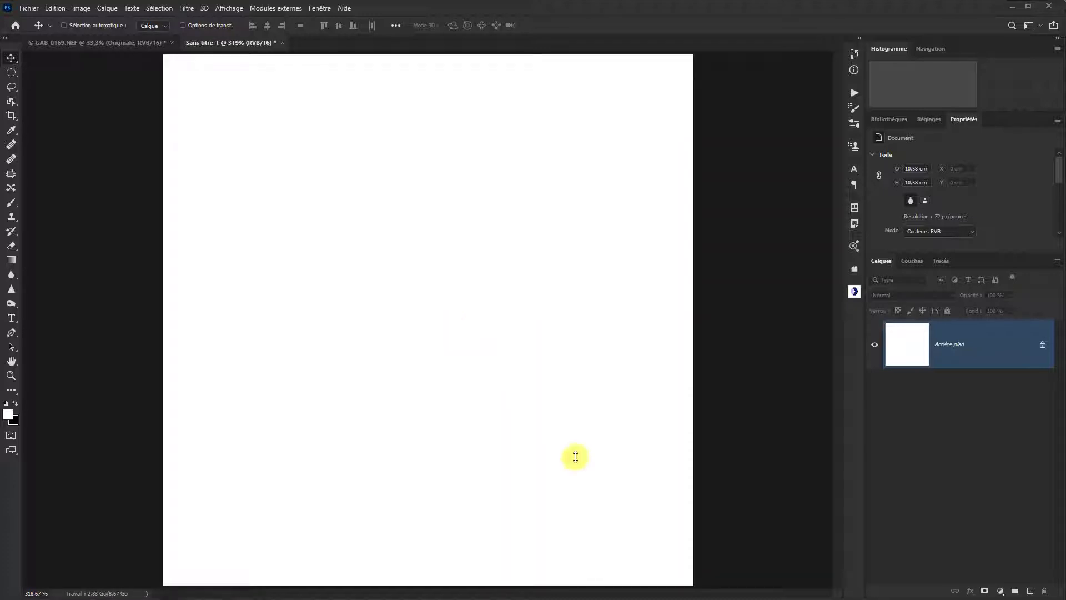
scroll(585, 402, "down", 1)
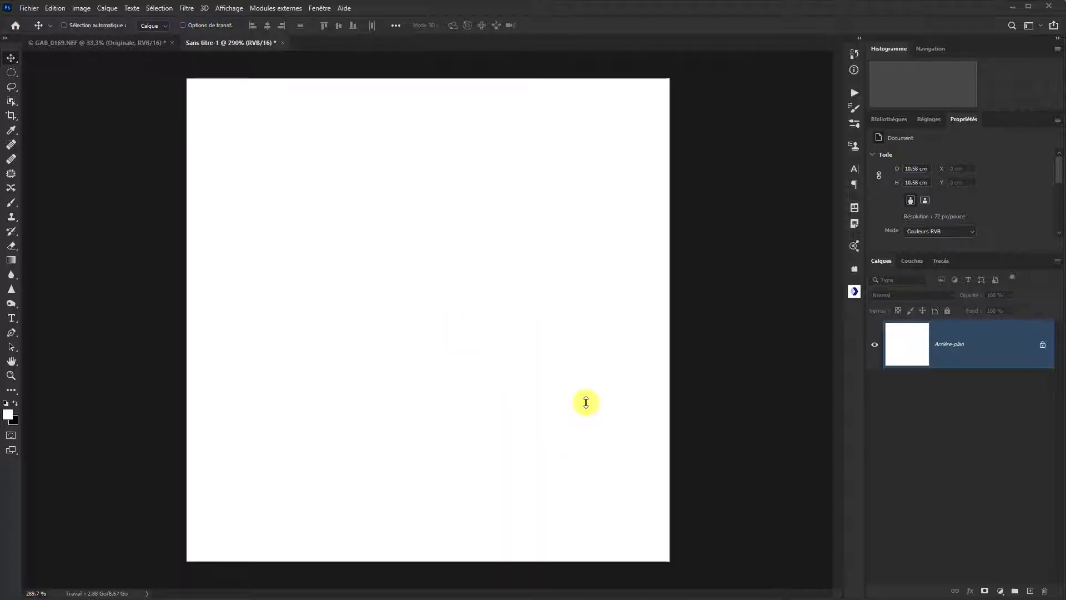
scroll(586, 402, "down", 1)
scroll(586, 402, "down", 2)
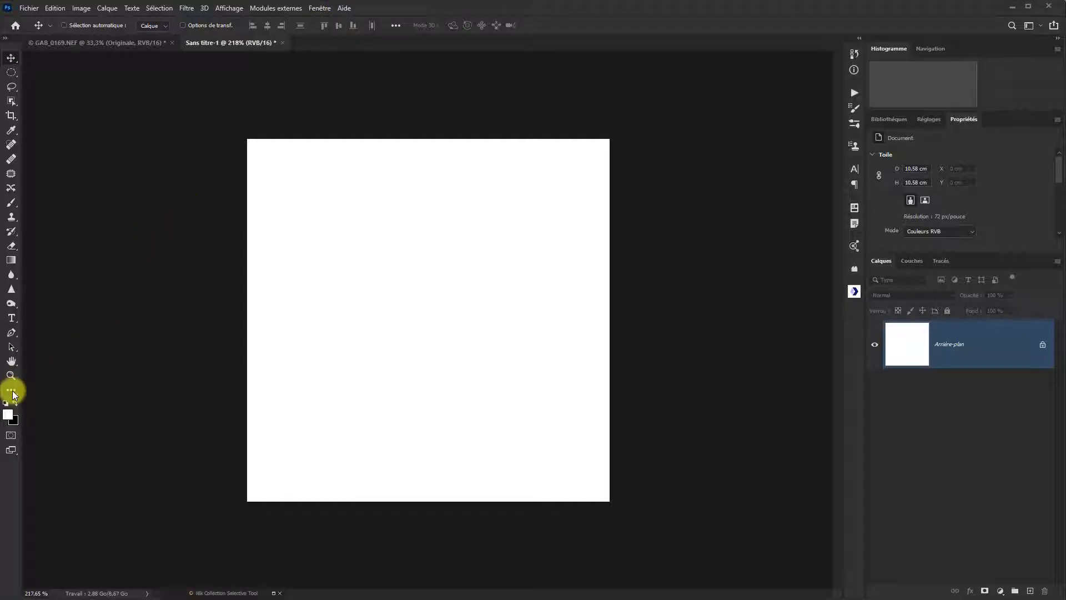
key("u")
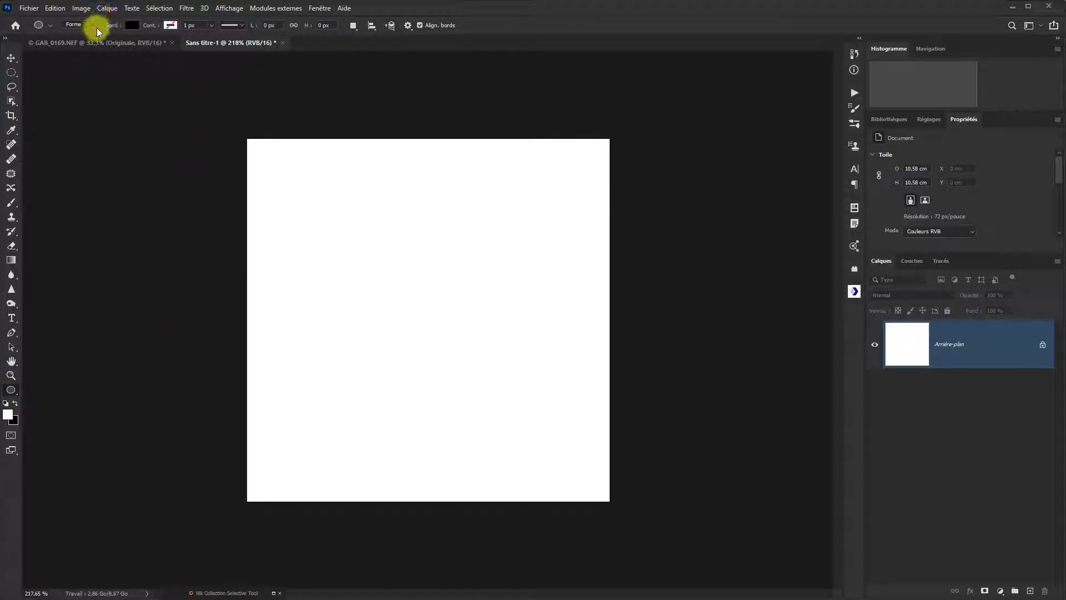
left_click(133, 25)
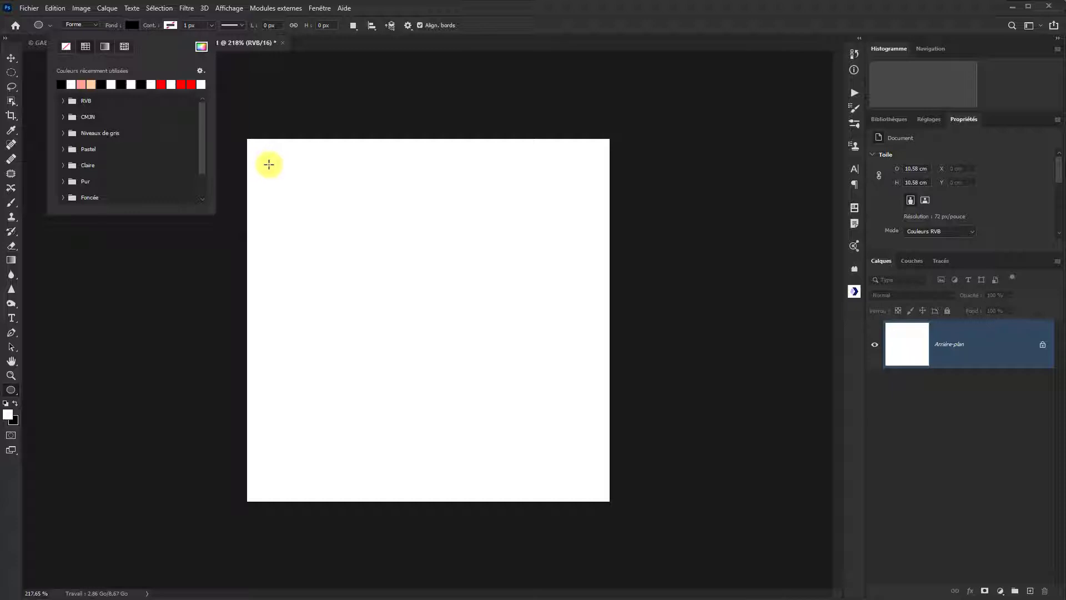
key("shift")
left_click_drag(269, 165, 293, 185)
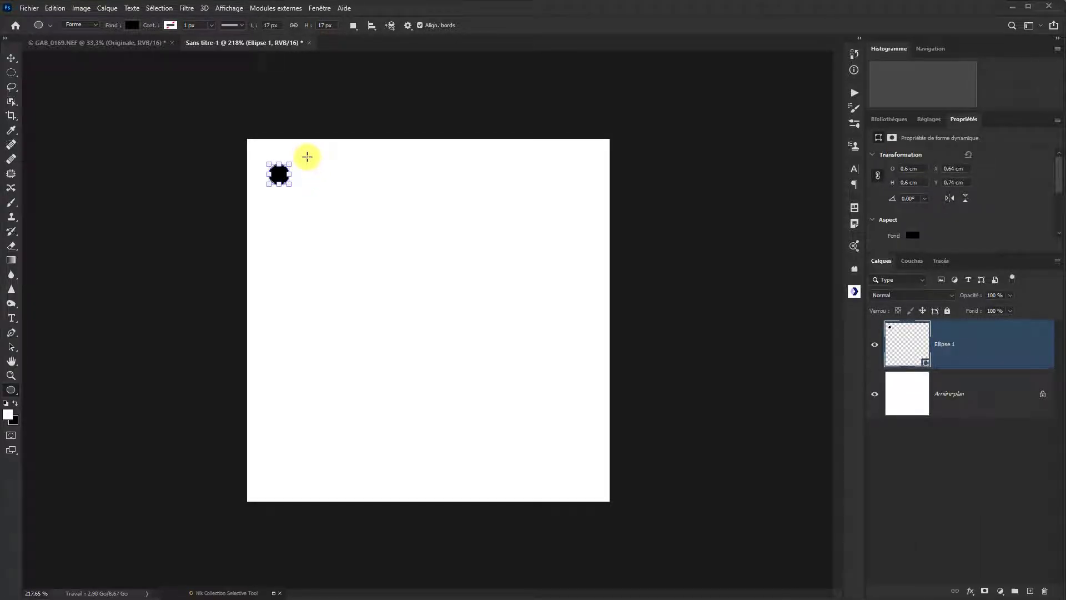
Add four black circles of about 11, 22, 5 and 13 px near the first one, on the same shape layer
left_click_drag(307, 158, 319, 174)
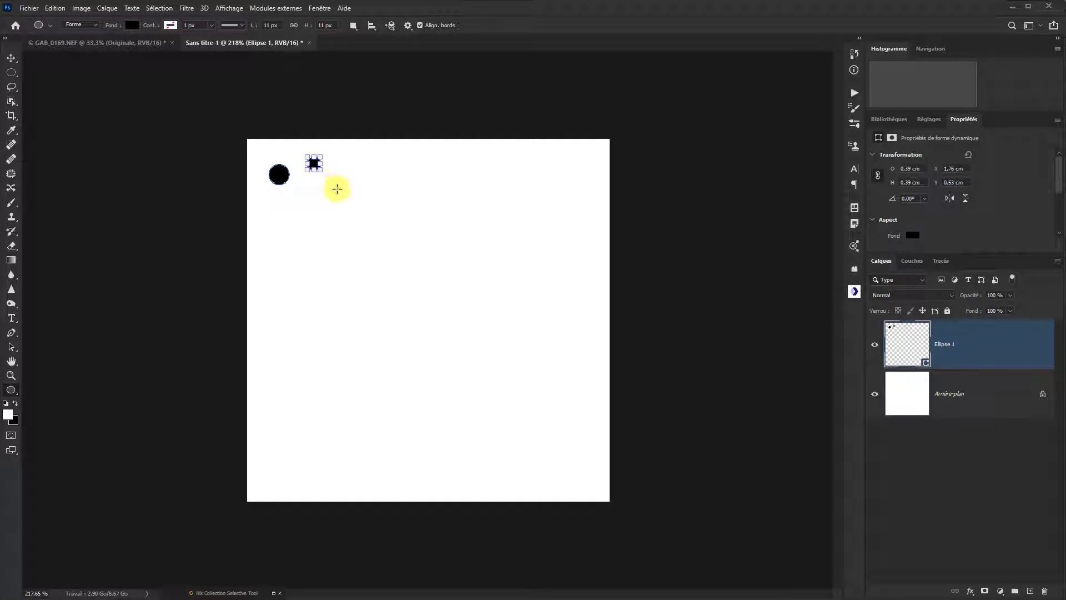
left_click_drag(332, 187, 362, 213)
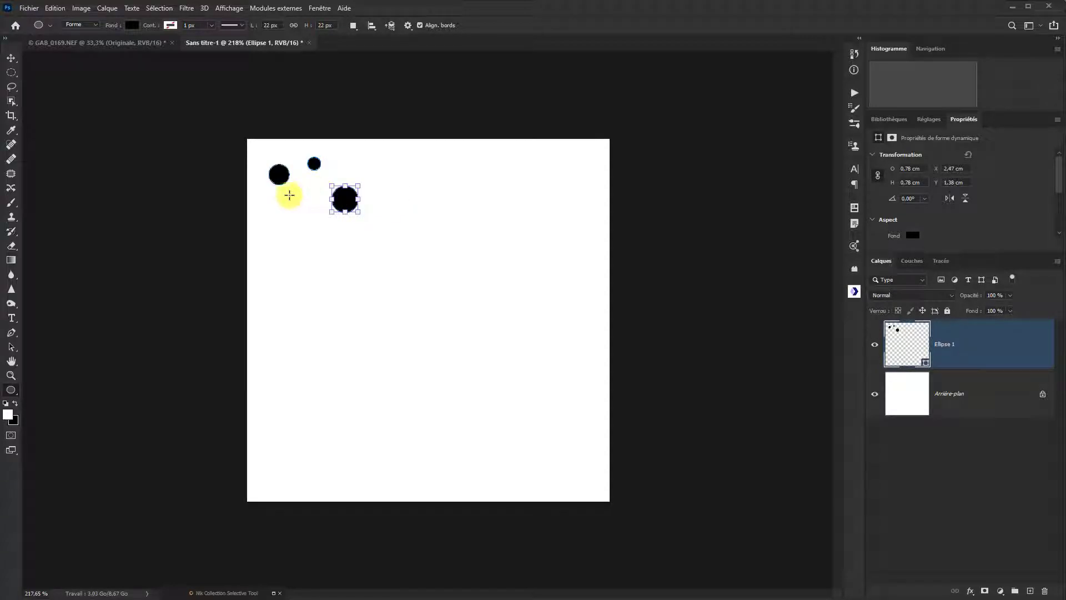
key("shift")
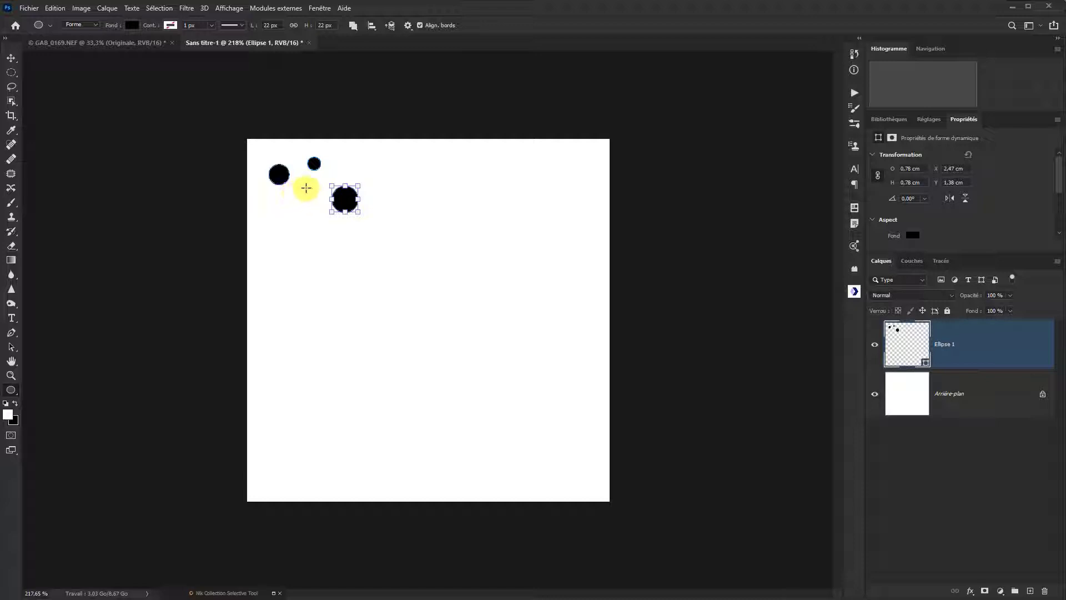
left_click_drag(307, 189, 312, 192)
key("shift")
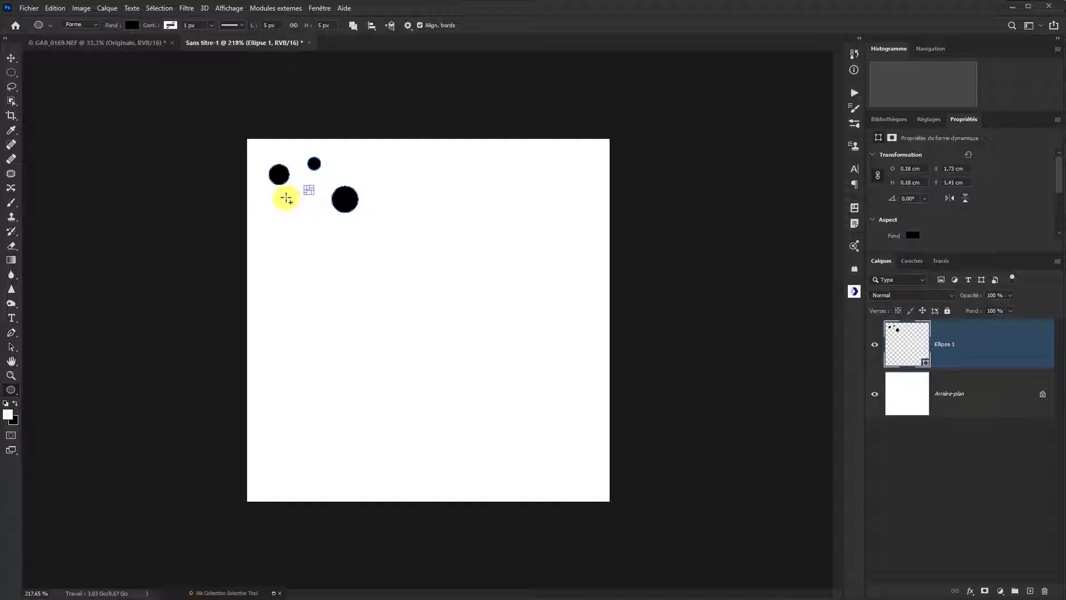
left_click_drag(288, 200, 319, 217)
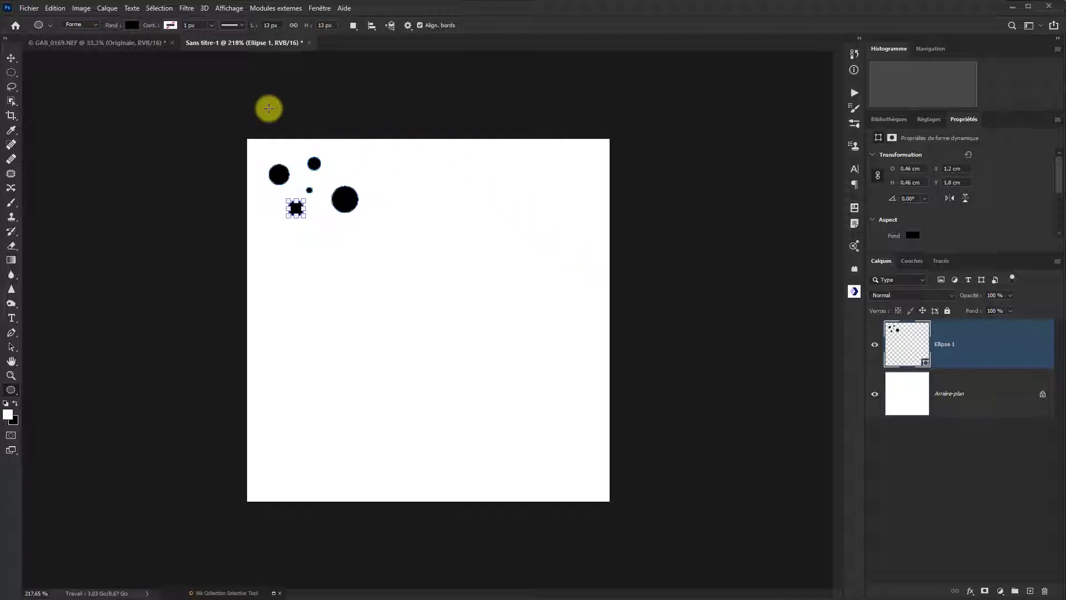
key("Return")
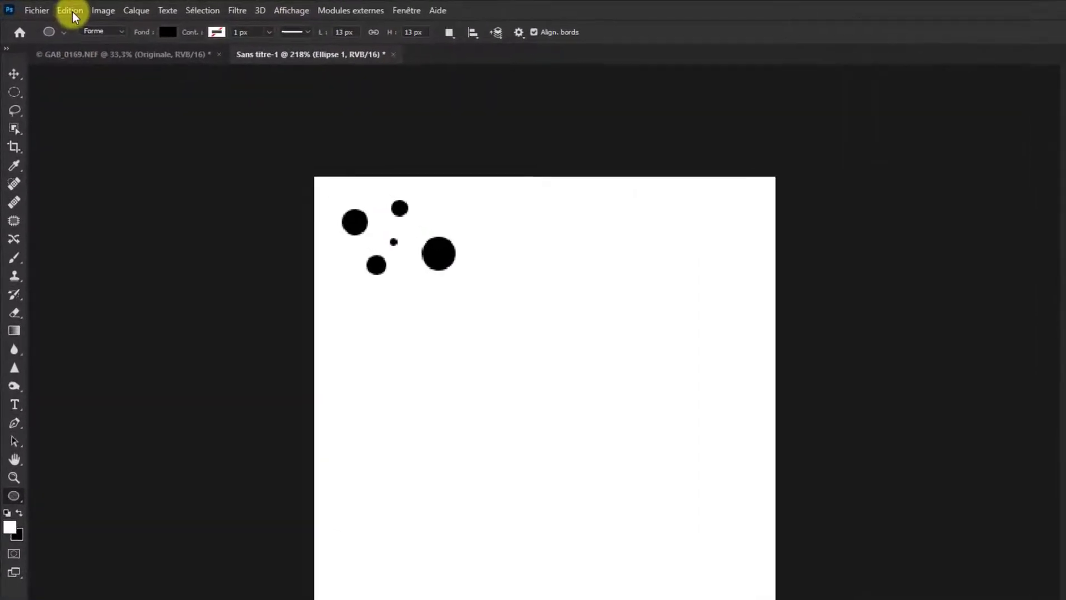
Define the black circles as a brush preset named Neige
left_click(73, 13)
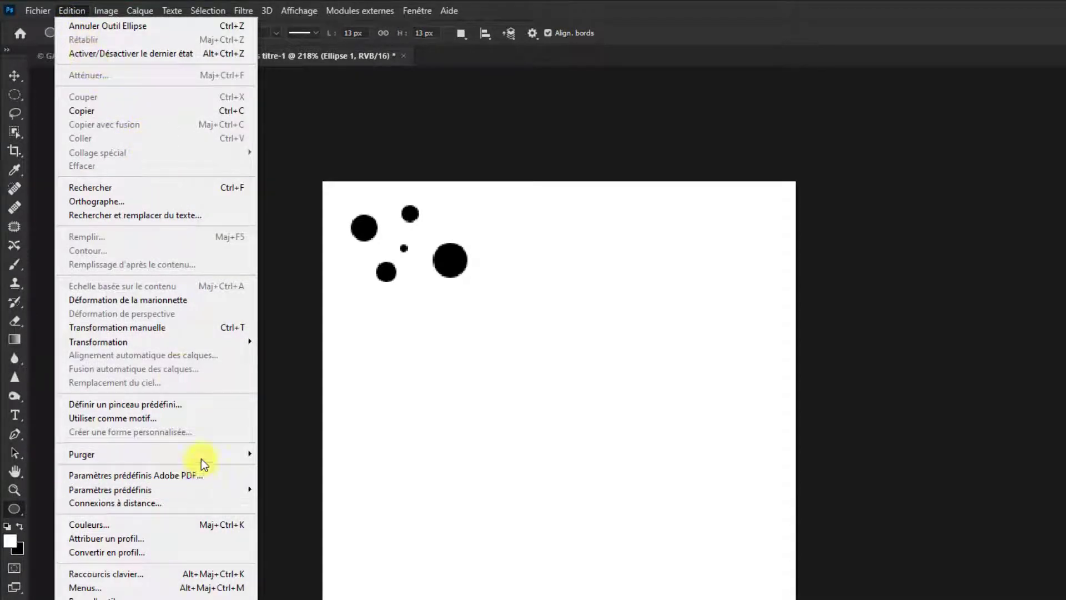
left_click(178, 404)
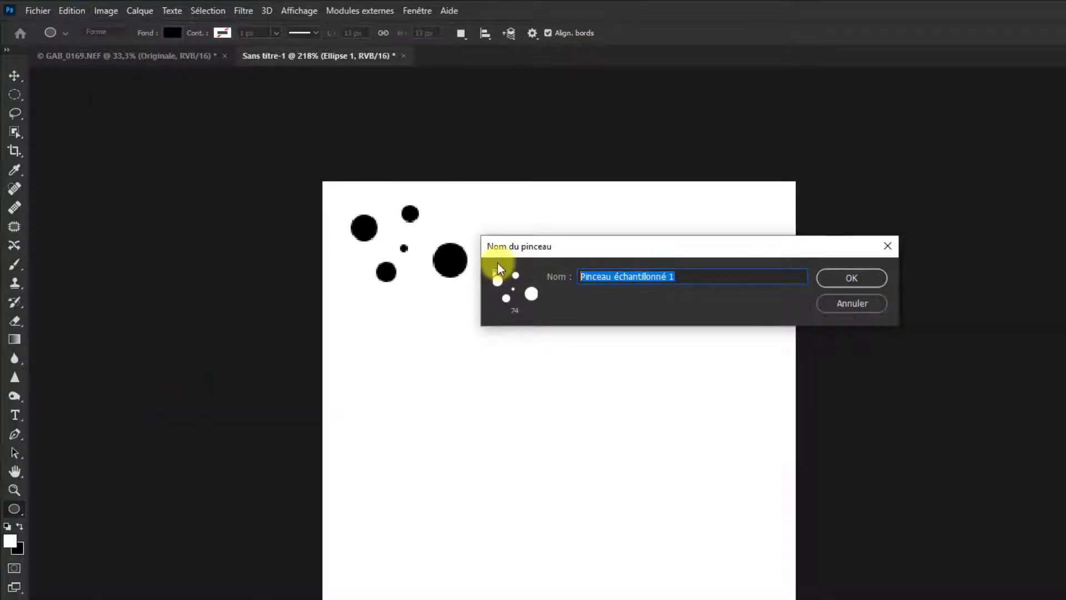
type("Ne")
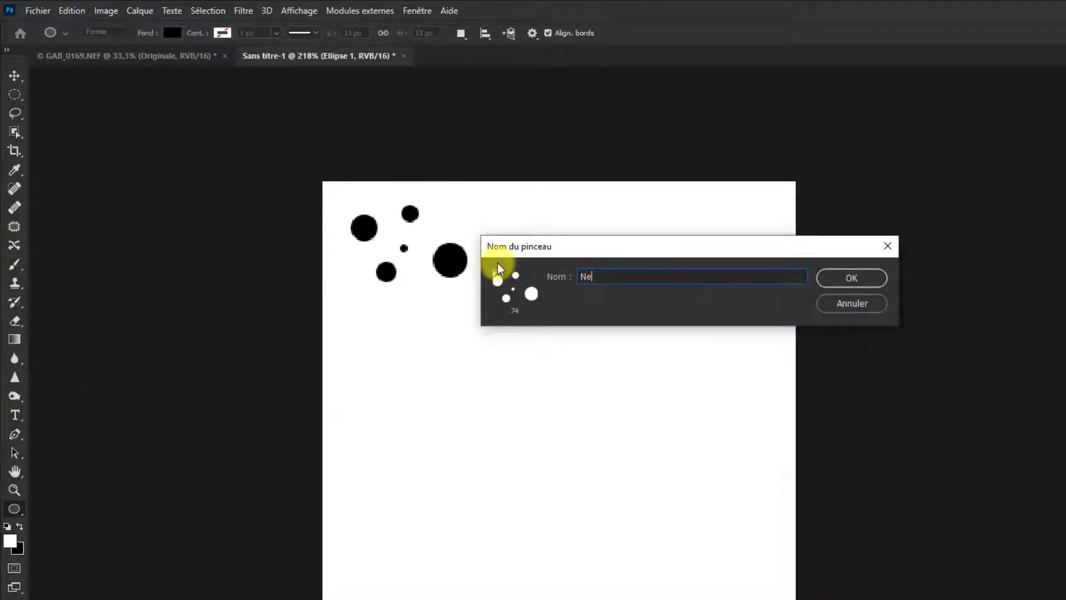
type("ige")
left_click(851, 278)
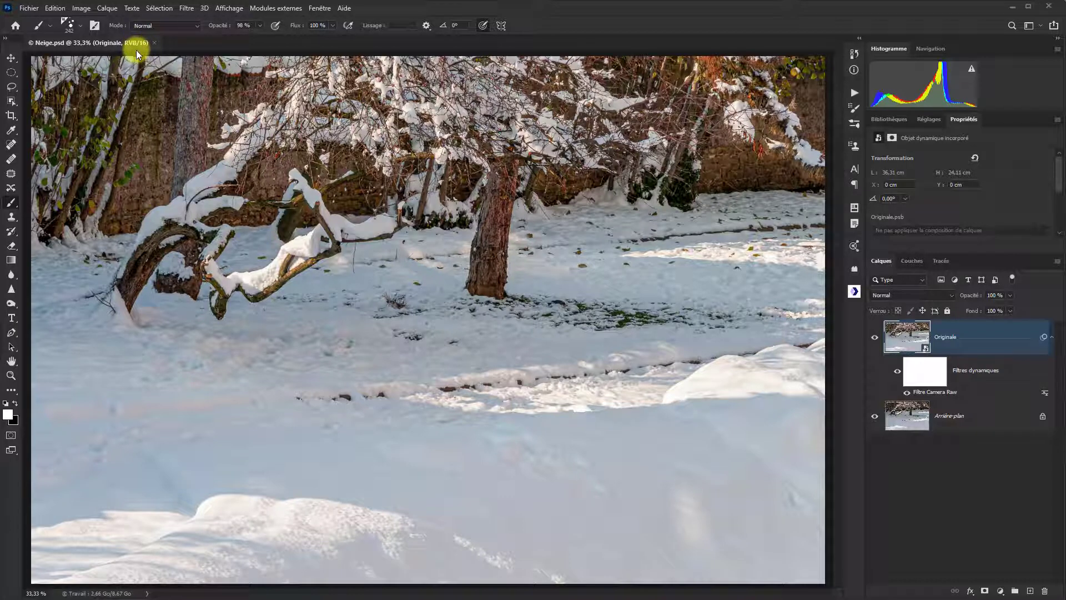
Set the brush's Dynamique de forme to size variation 100%, minimum diameter 25%, angle variation 35%, roundness variation 100% and minimum roundness 1%
left_click(94, 28)
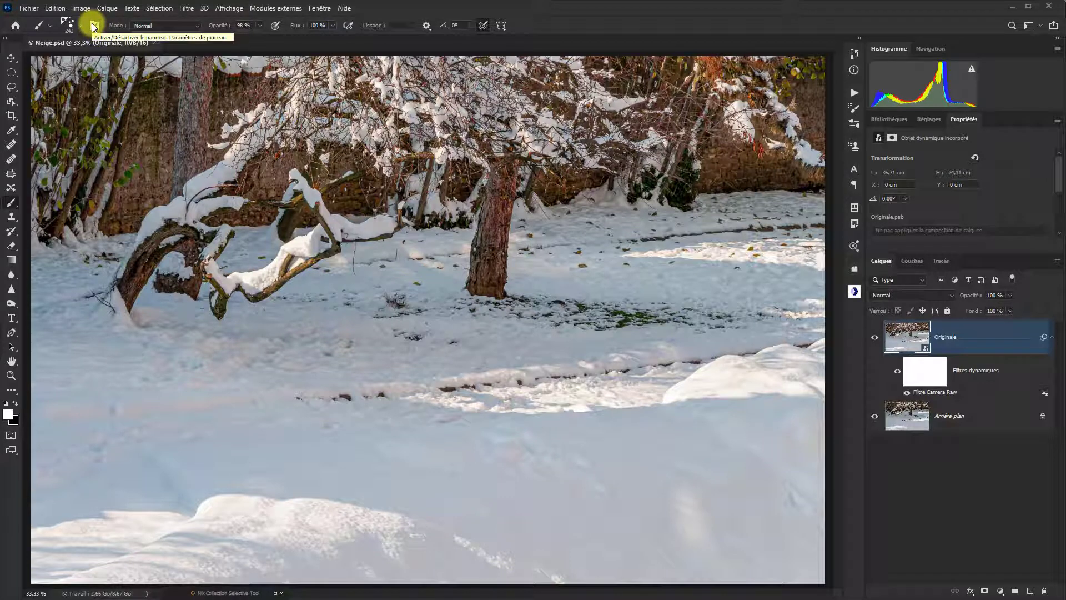
left_click(94, 26)
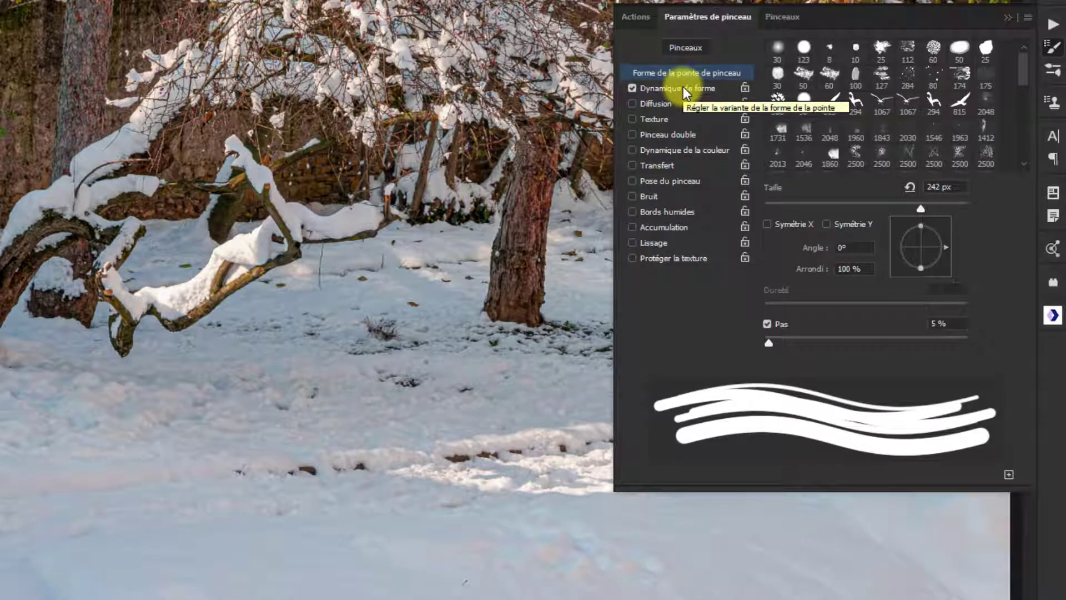
left_click(684, 88)
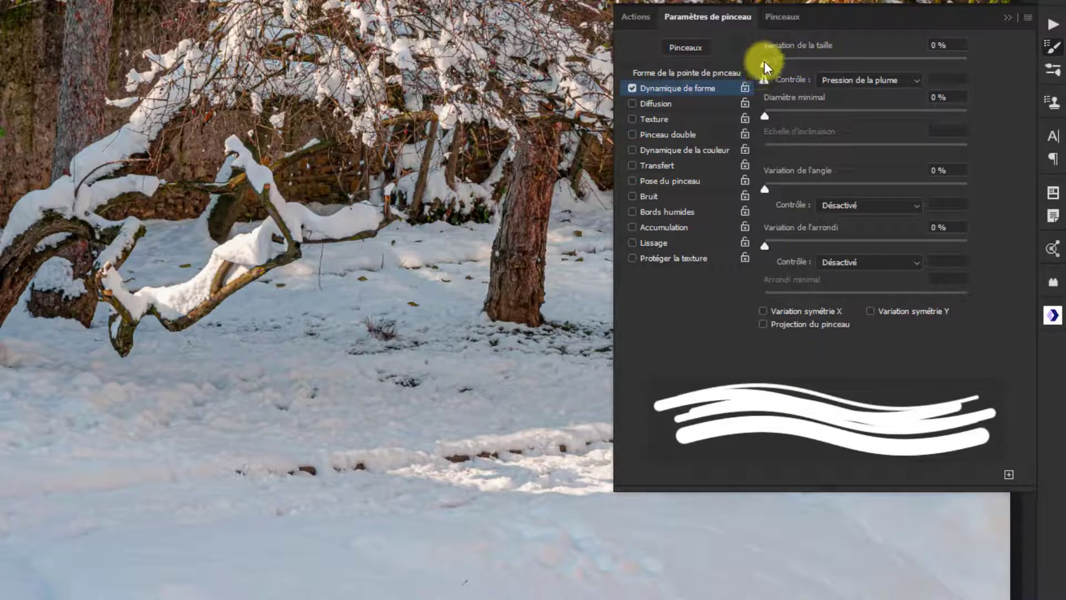
left_click_drag(764, 61, 987, 75)
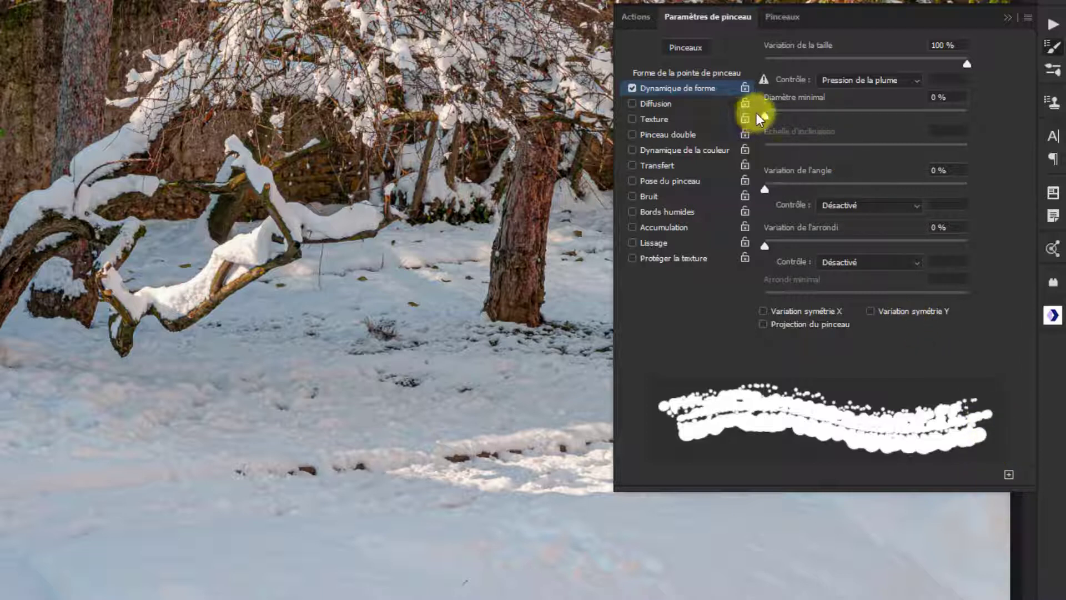
left_click_drag(766, 116, 816, 121)
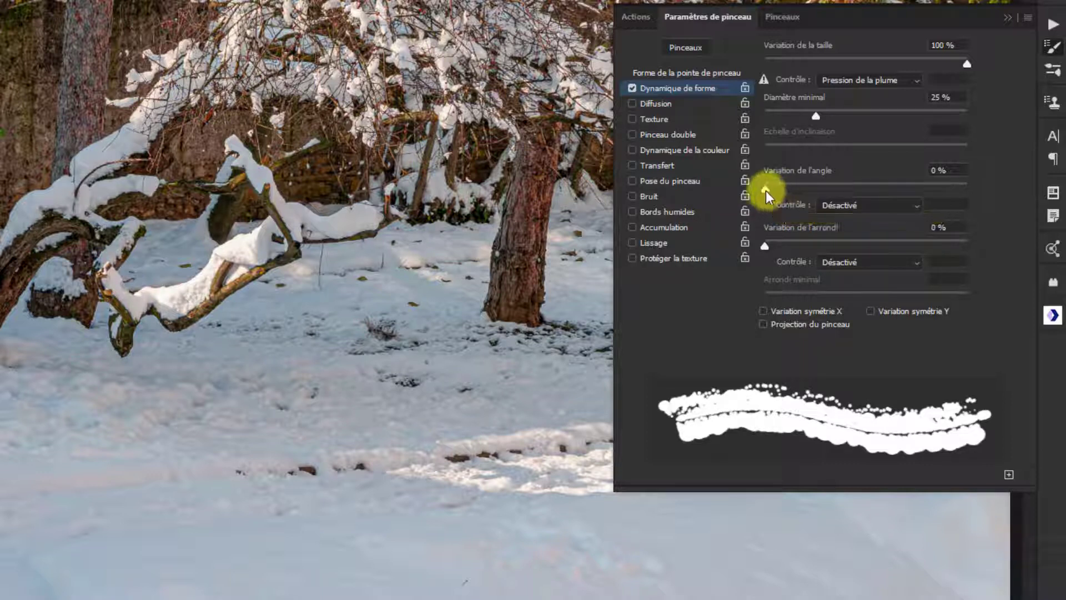
left_click_drag(765, 191, 836, 189)
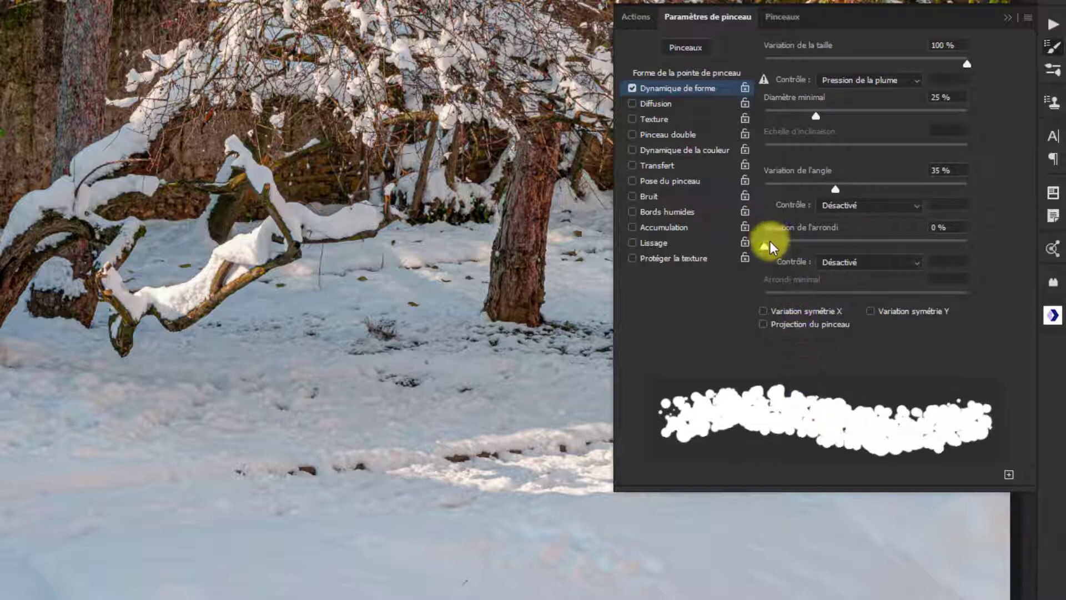
mouse_move(762, 247)
left_mouse_down()
mouse_move(977, 252)
mouse_move(975, 268)
left_mouse_up()
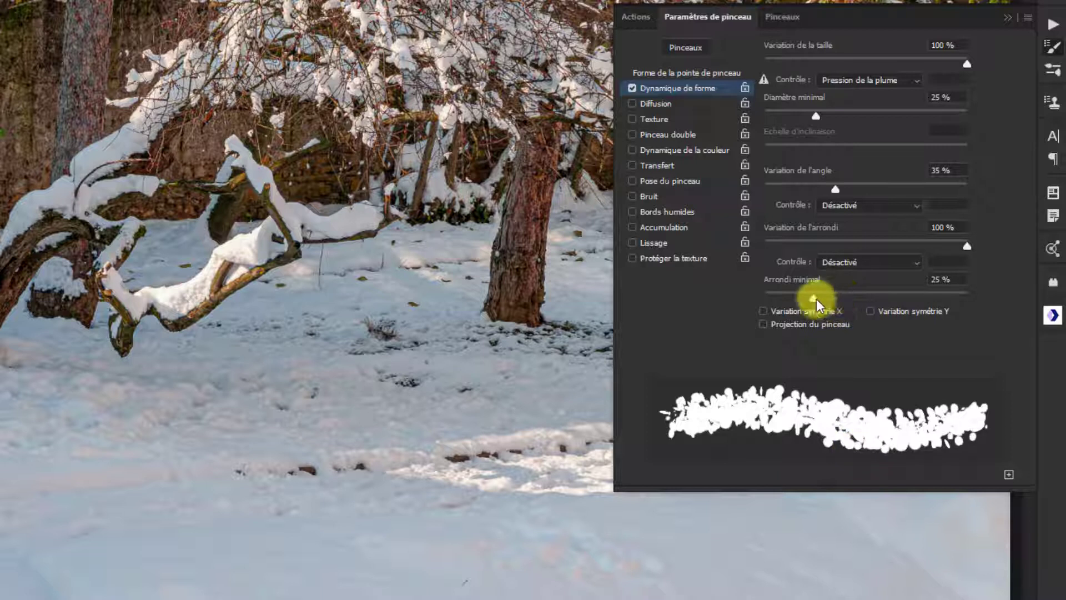
left_click_drag(816, 299, 761, 301)
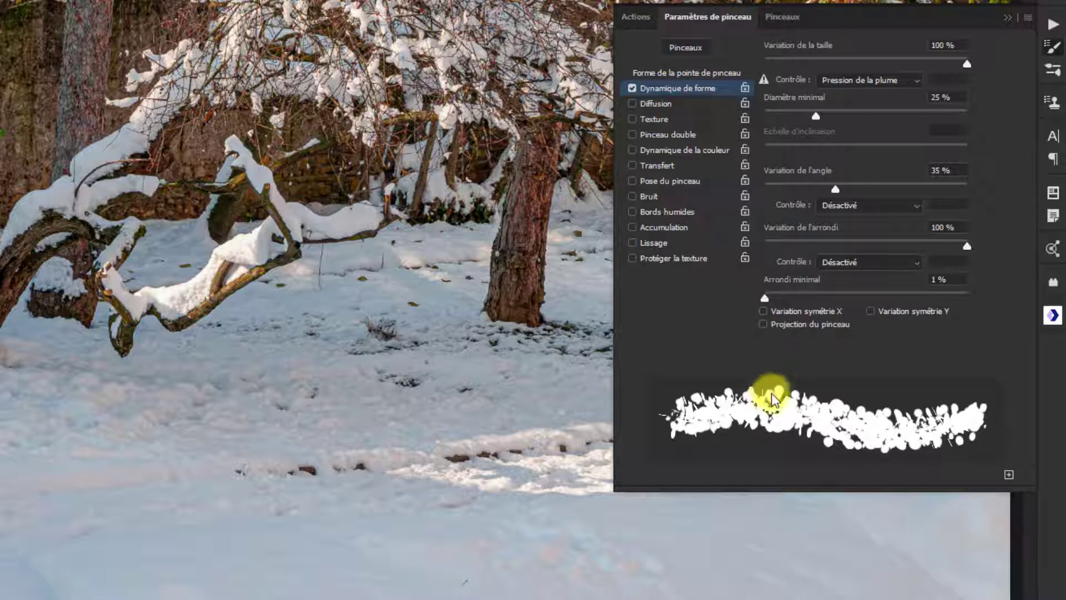
Enable Diffusion for the brush with scatter at 1000% and Variation numérique at 100%
left_click(652, 102)
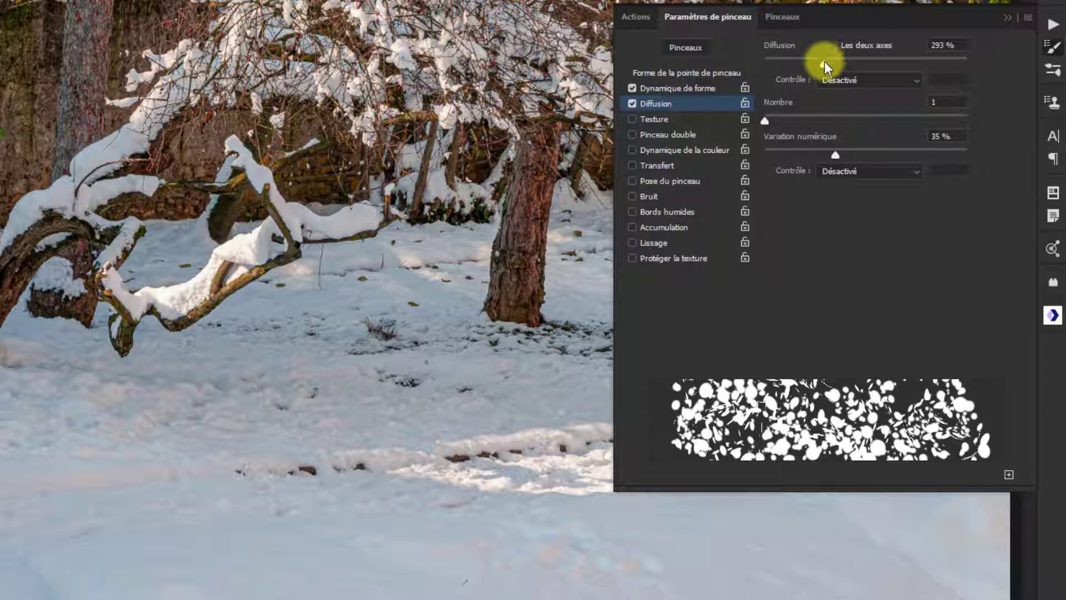
left_click_drag(825, 61, 968, 72)
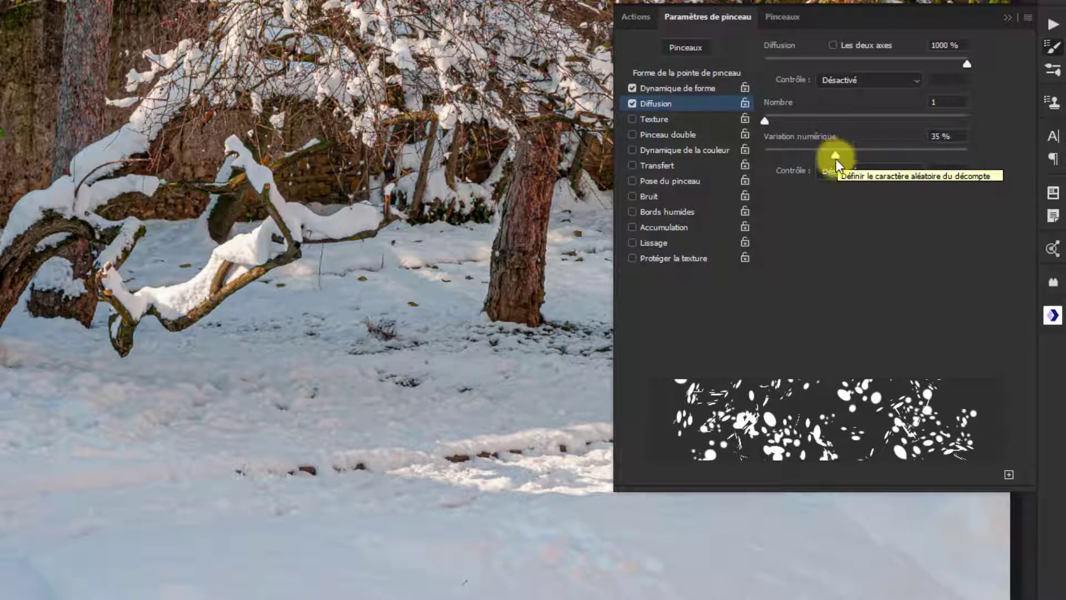
left_click_drag(836, 158, 882, 153)
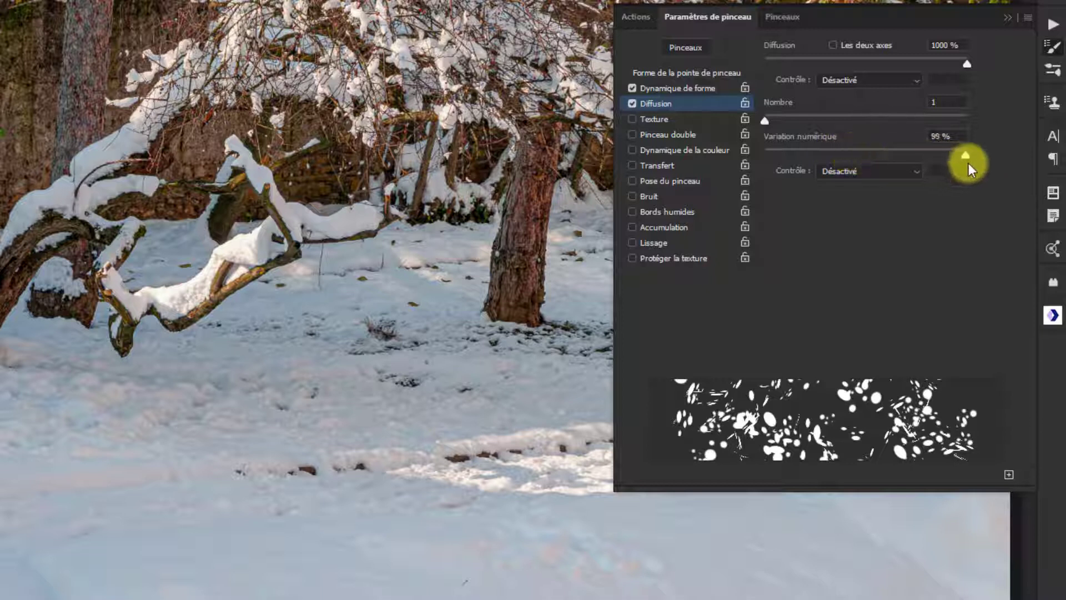
left_click_drag(968, 163, 975, 164)
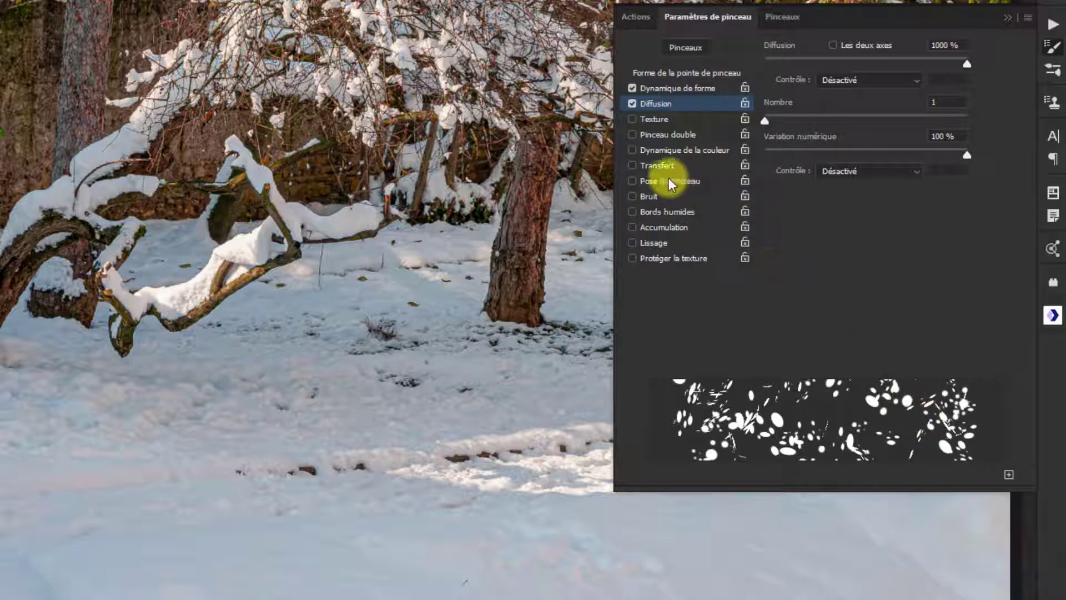
Enable Transfert with Variation de l'opacité at 23%, turn on Lissage and close the brush settings
left_click(647, 164)
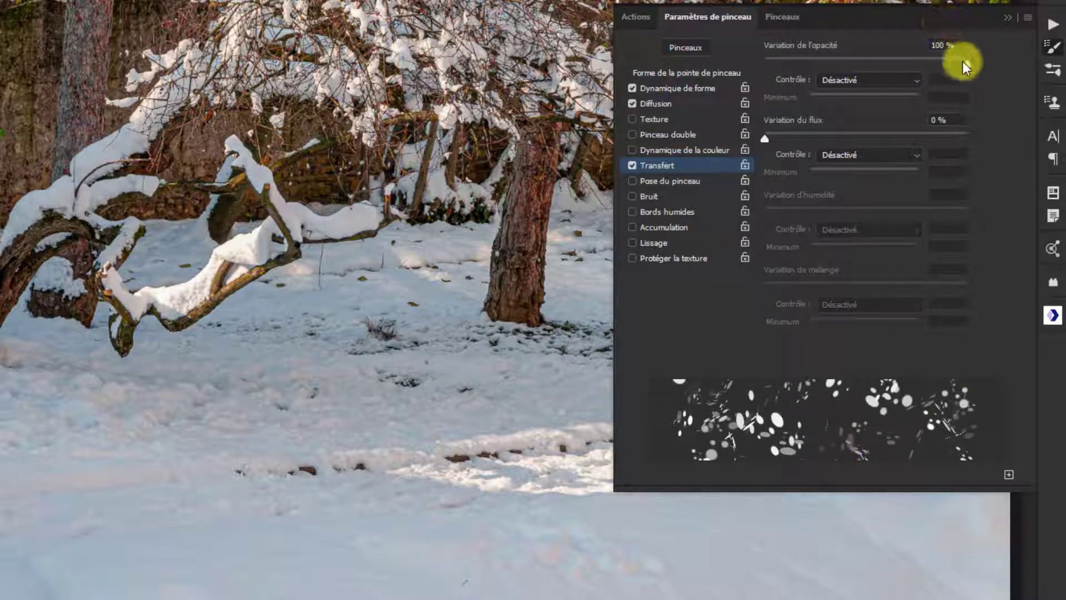
left_click_drag(963, 63, 812, 52)
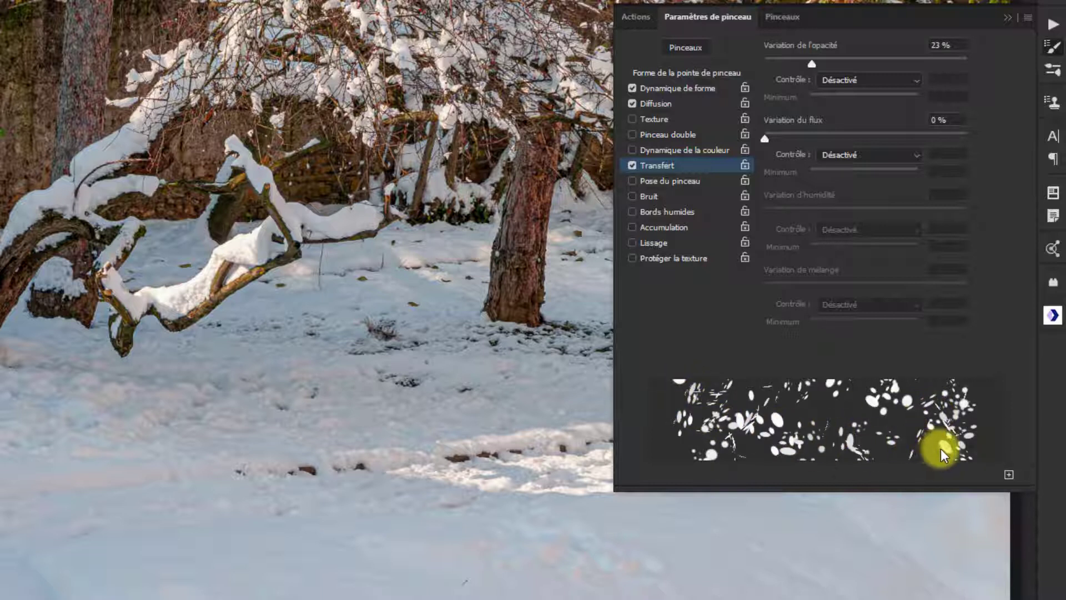
left_click(630, 243)
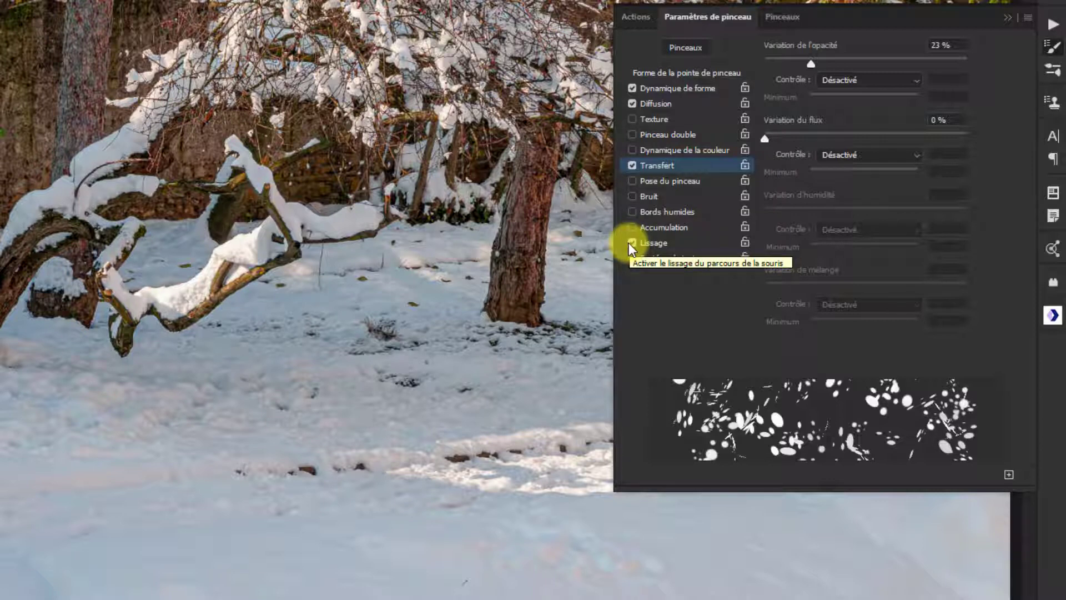
left_click(1007, 20)
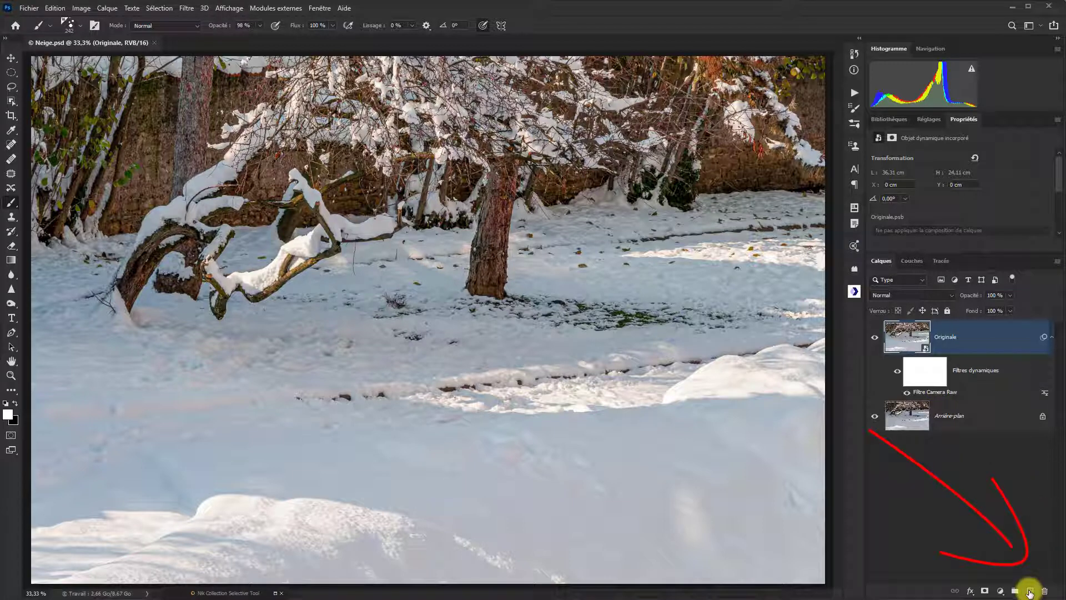
Create a new empty layer above Originale and name it Fond
left_click(1031, 592)
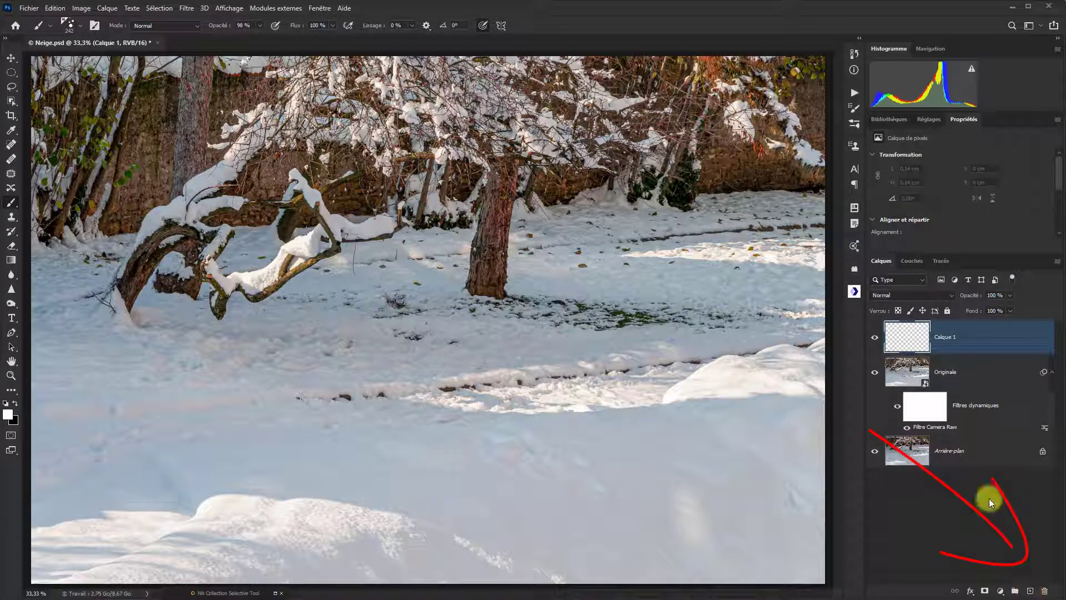
double_click(948, 337)
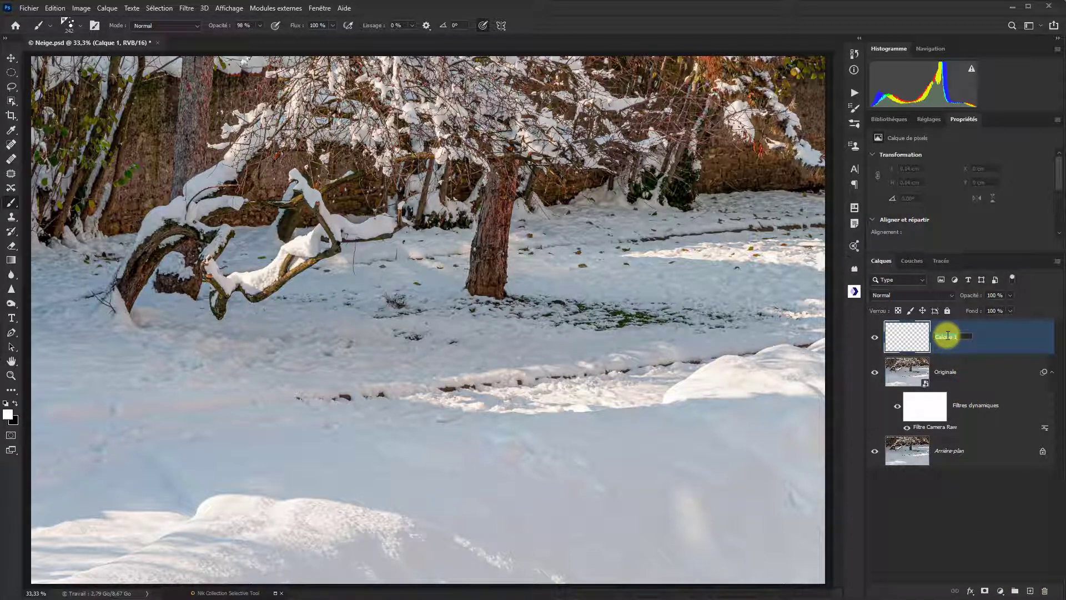
type("Fond")
key("Return")
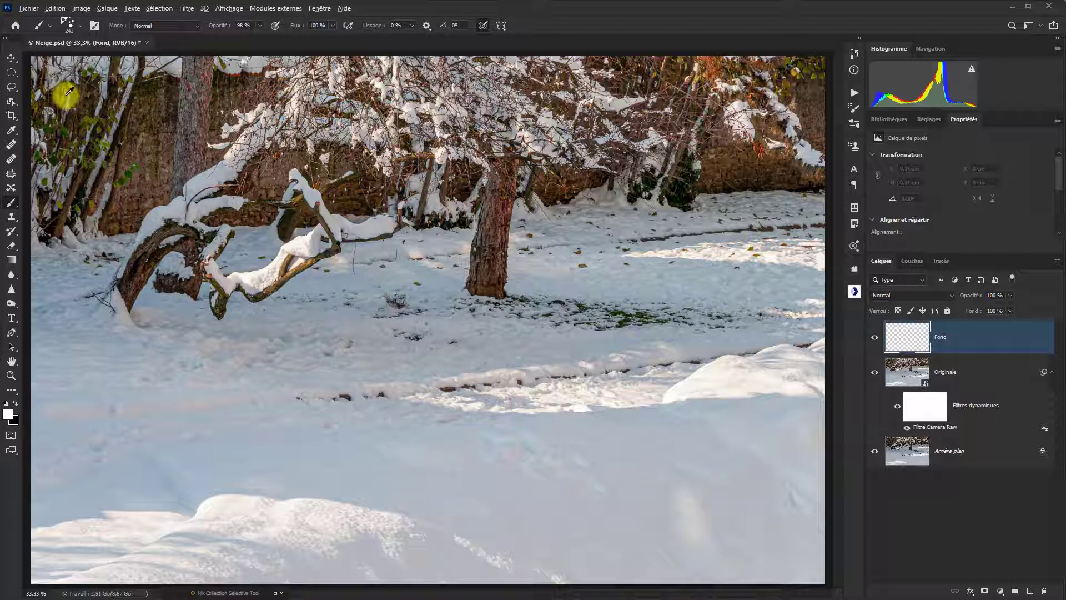
Paint white snowflakes over the whole photo with the brush at 134 px and convert the Fond layer to a smart object
right_click(69, 91, "alt")
mouse_move(69, 91)
left_mouse_down()
mouse_move(56, 98)
mouse_move(159, 98)
mouse_move(645, 167)
mouse_move(803, 219)
mouse_move(819, 248)
mouse_move(809, 303)
mouse_move(626, 314)
mouse_move(424, 314)
mouse_move(207, 291)
mouse_move(19, 302)
mouse_move(7, 528)
mouse_move(174, 546)
mouse_move(614, 562)
mouse_move(814, 596)
mouse_move(840, 588)
mouse_move(871, 492)
mouse_move(802, 450)
mouse_move(538, 432)
mouse_move(98, 425)
left_mouse_up()
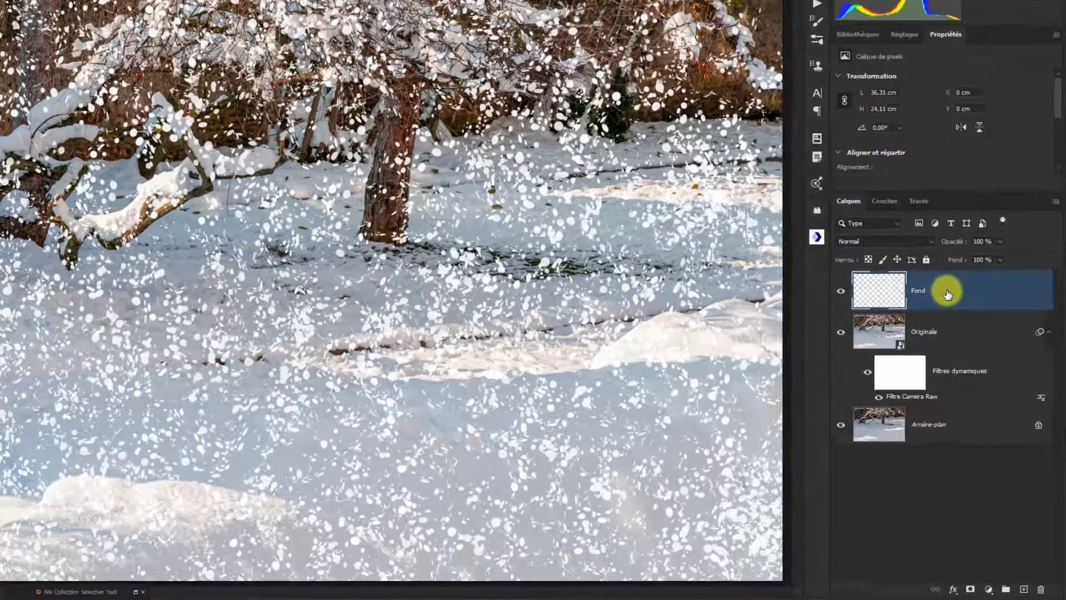
right_click(965, 340)
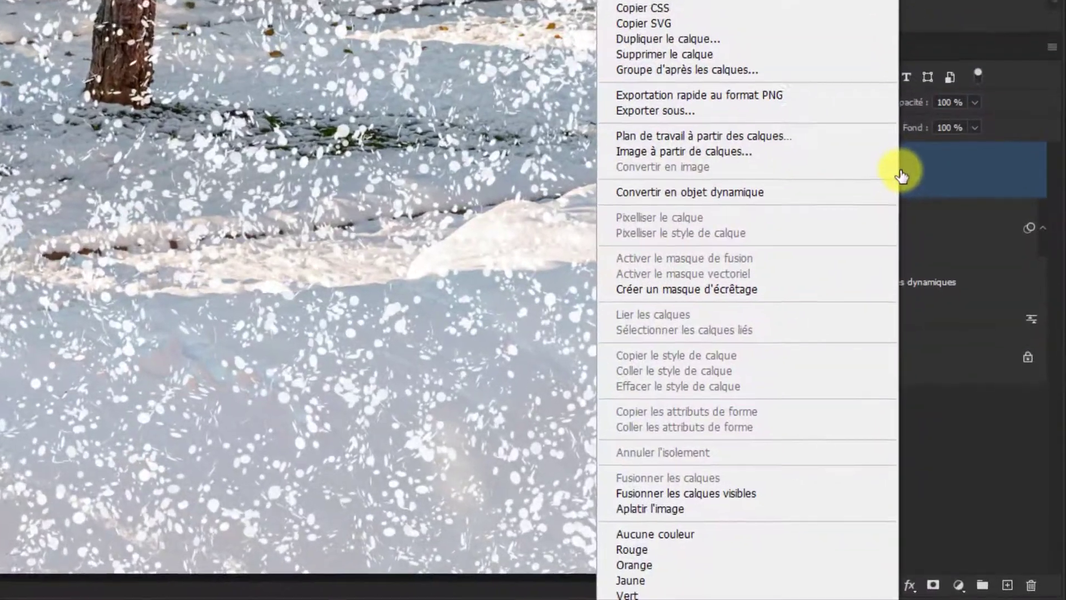
left_click(701, 187)
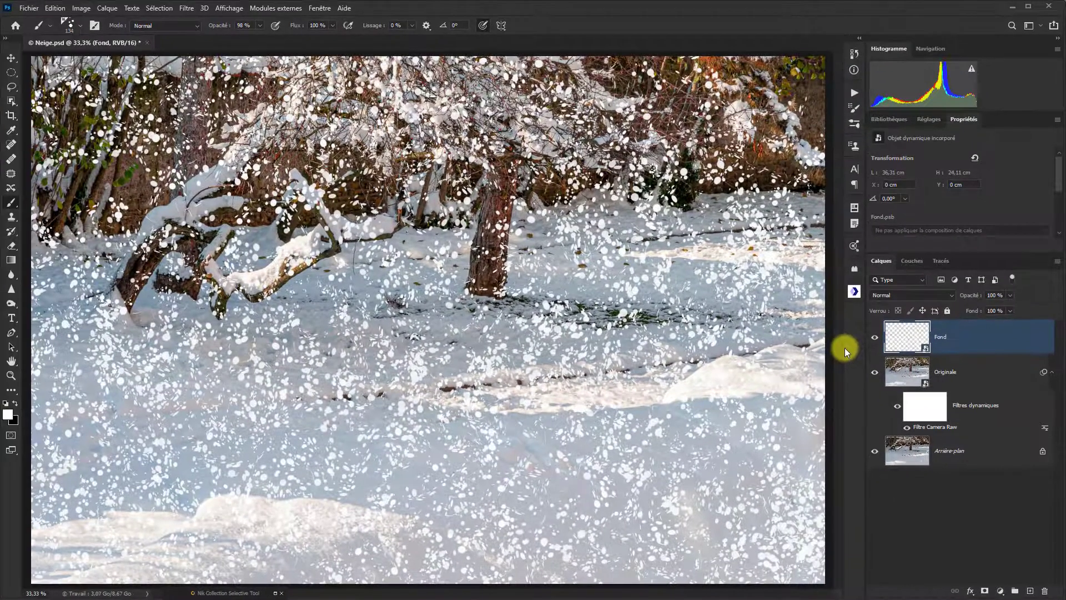
Apply a Gaussian blur with a radius of 5,2 pixels to the Fond layer and check its editable smart filter settings
left_click(184, 10)
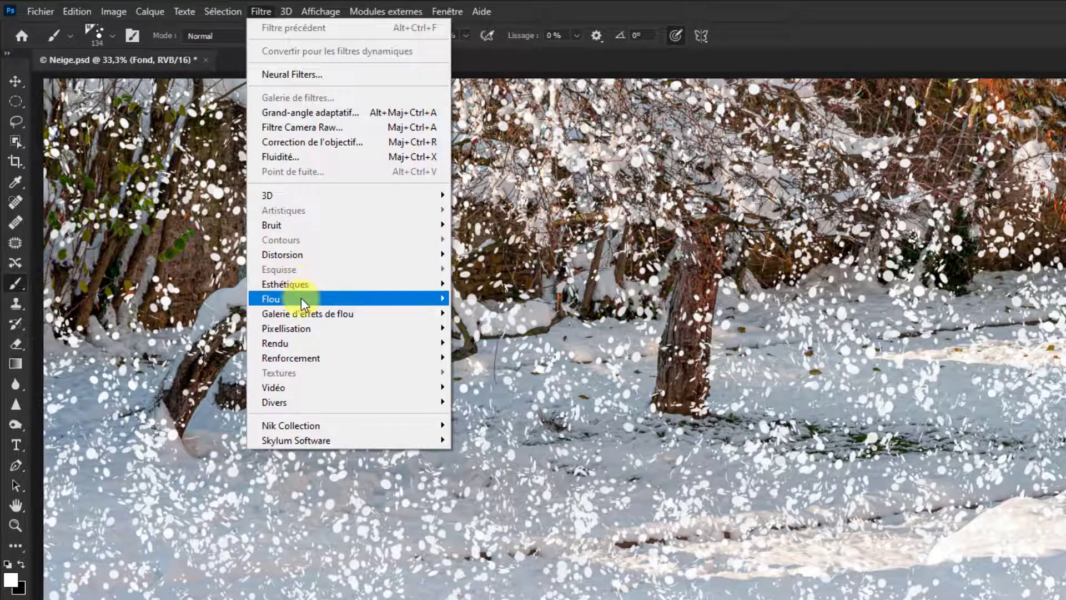
mouse_move(360, 278)
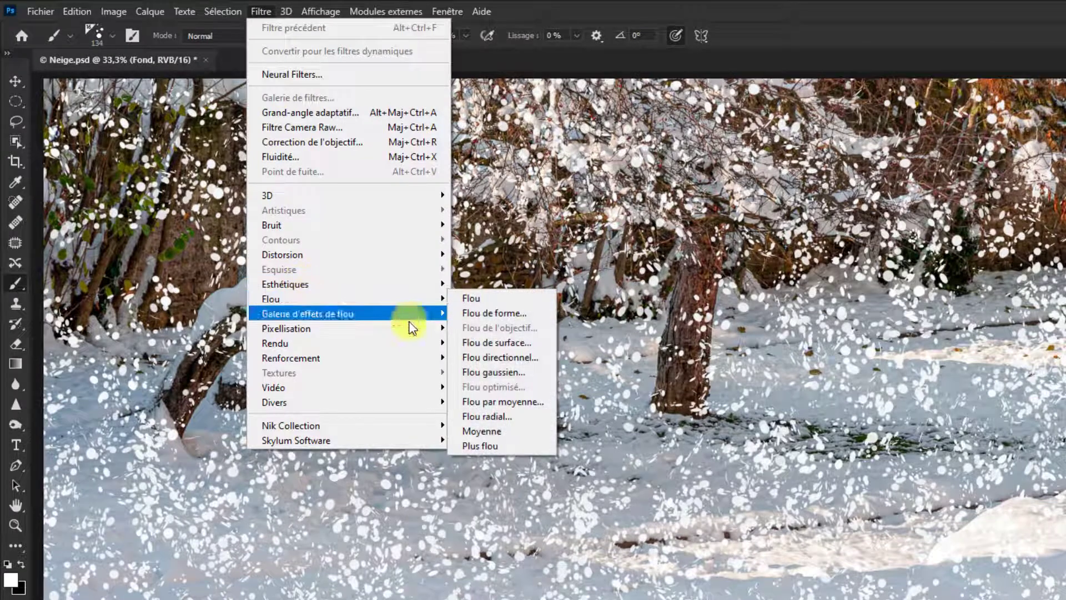
left_click(490, 371)
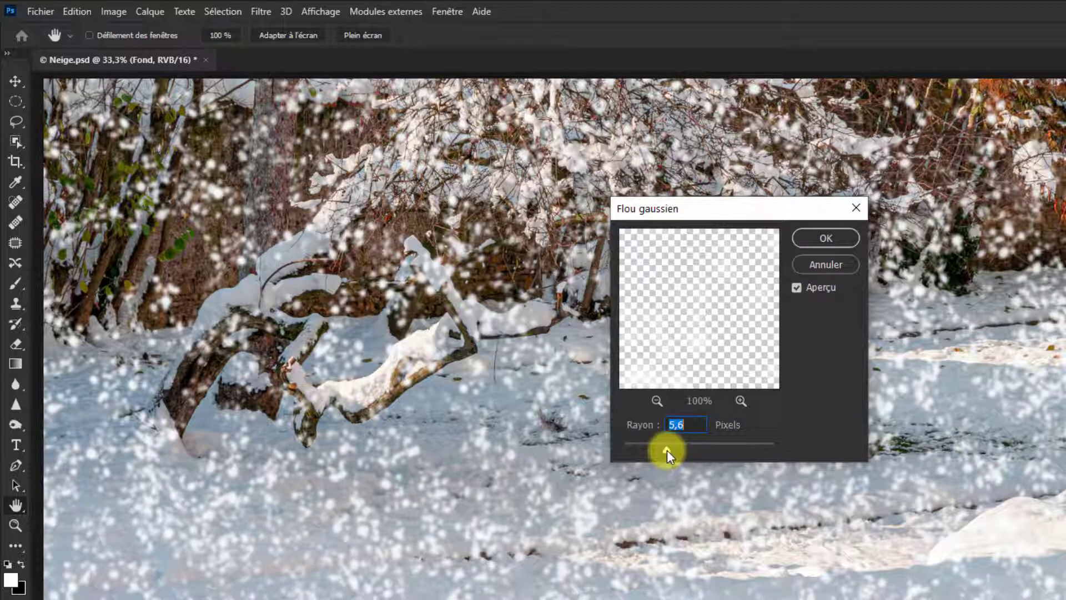
left_click_drag(668, 450, 665, 450)
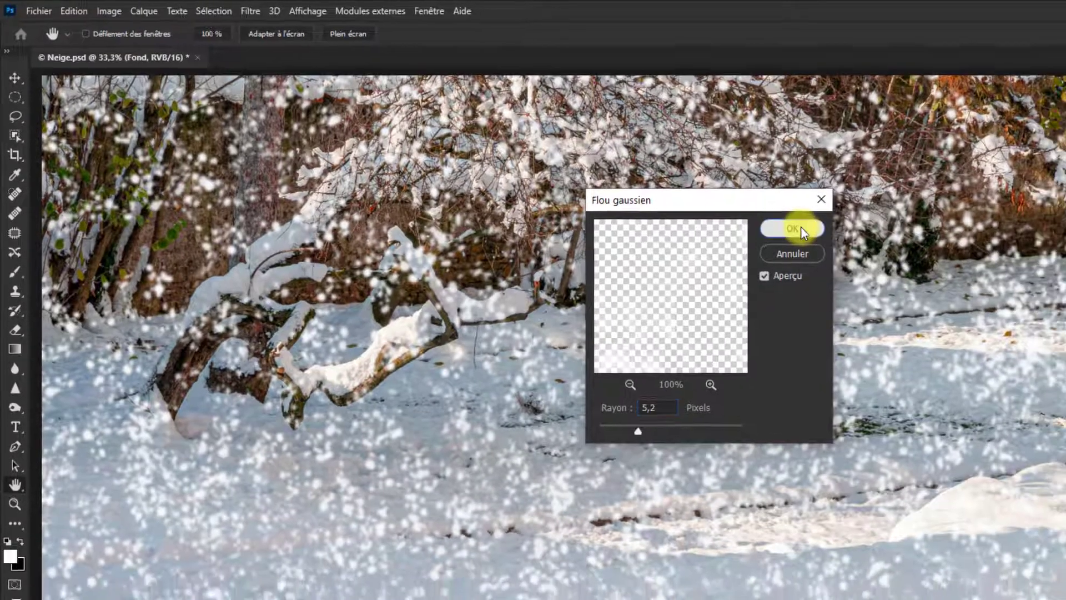
left_click(835, 235)
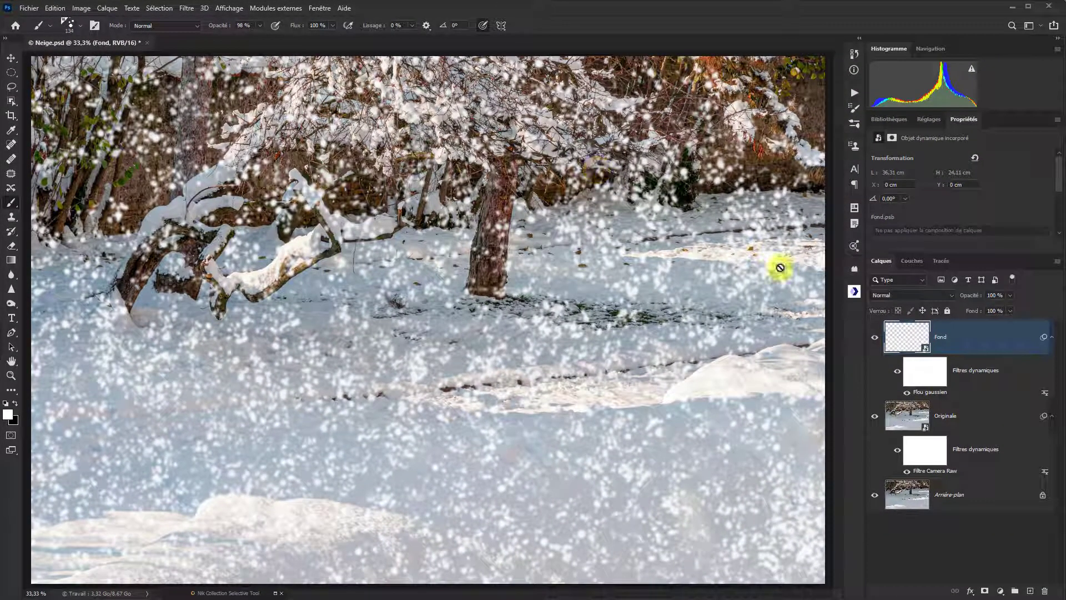
double_click(930, 392)
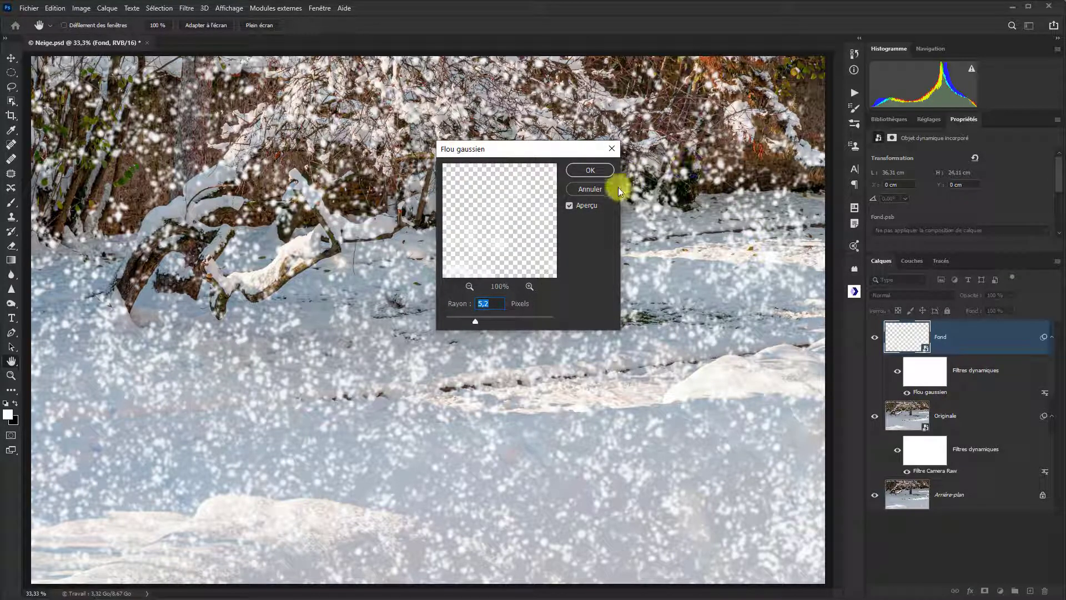
left_click(602, 188)
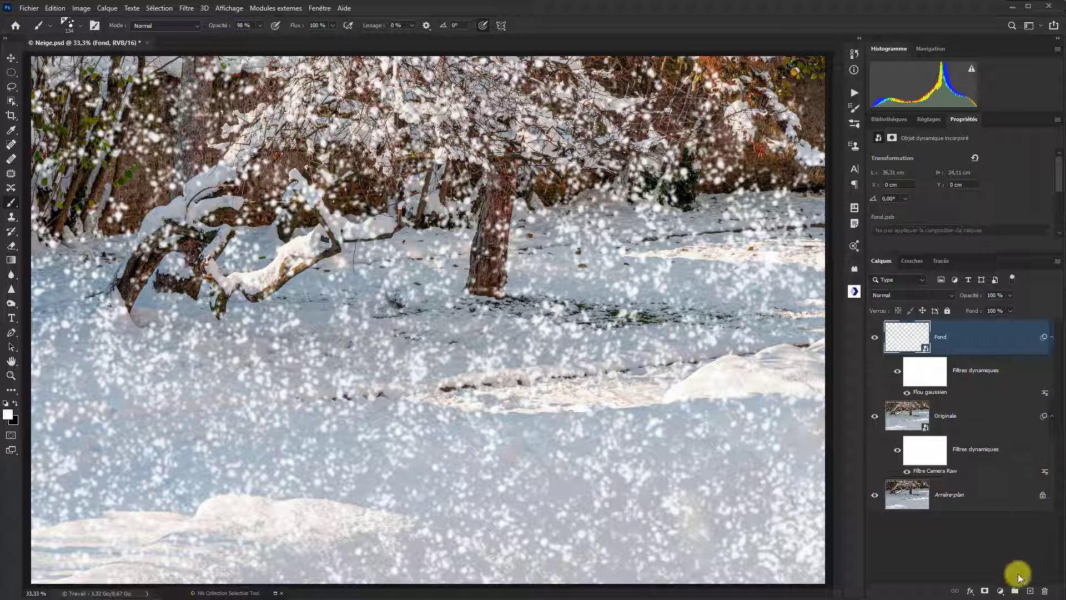
Create a new empty layer above Fond and name it Premier plan
left_click(1031, 593)
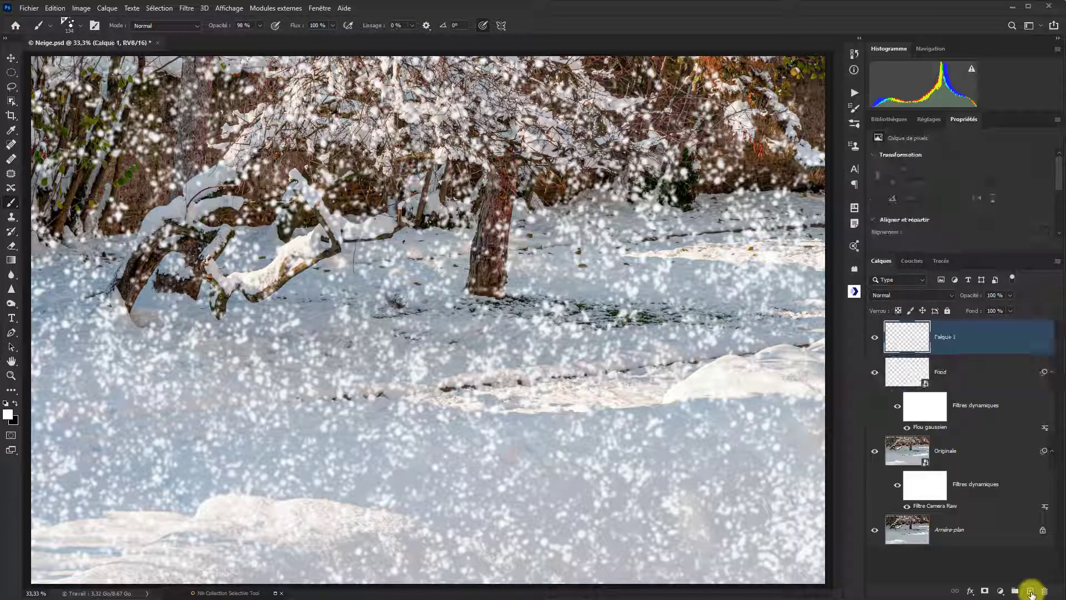
left_click(958, 342)
double_click(958, 342)
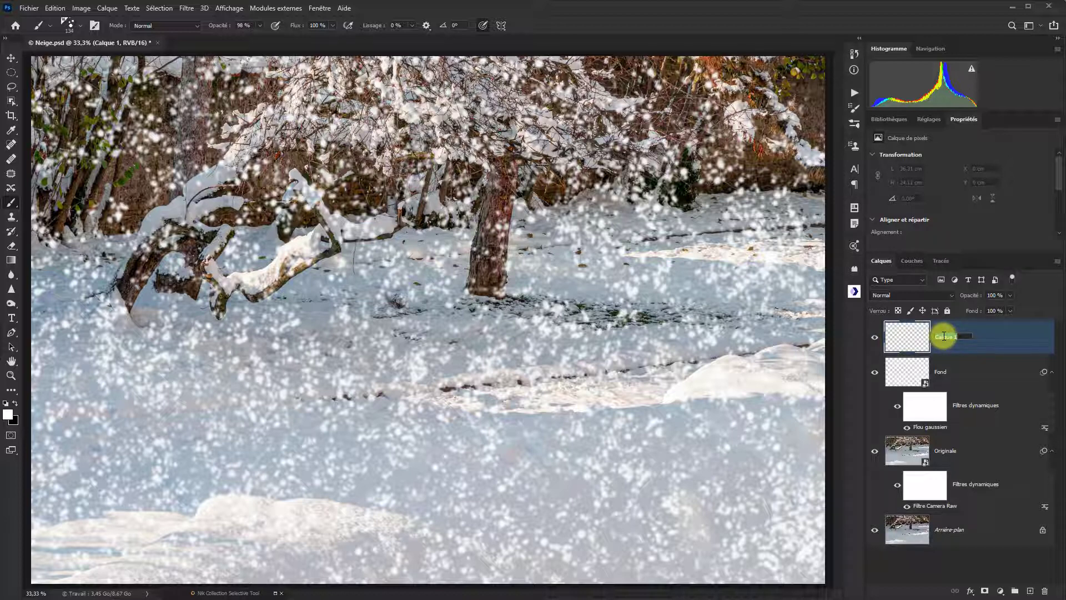
type("C")
type("remier plan")
key("Return")
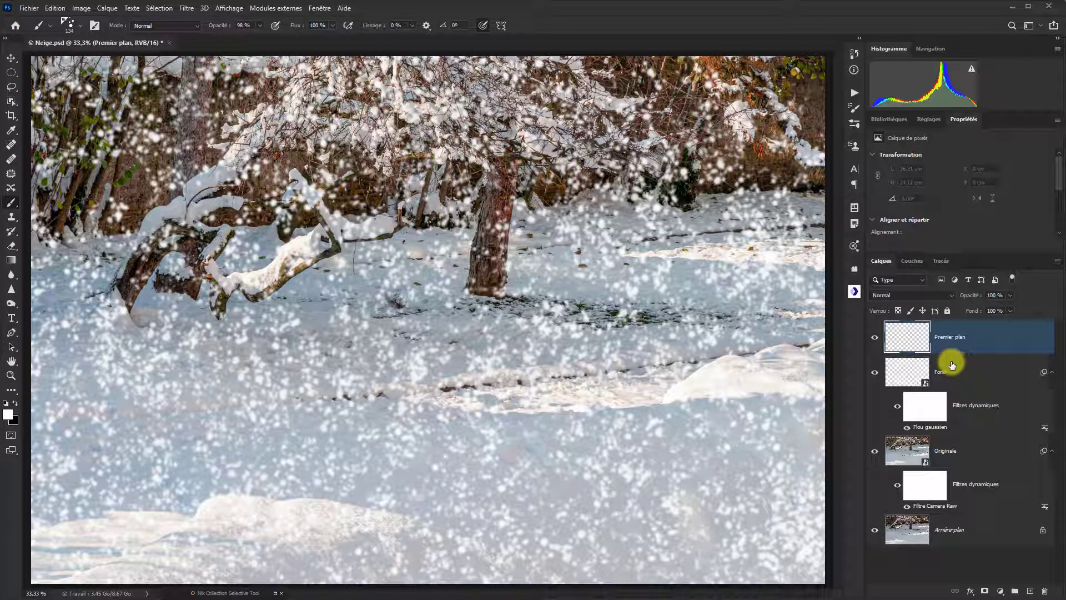
Paint larger white snowflakes over the whole photo with the brush at 302 px and convert the Premier plan layer to a smart object
right_click(79, 113, "alt")
left_click_drag(81, 117, 96, 119)
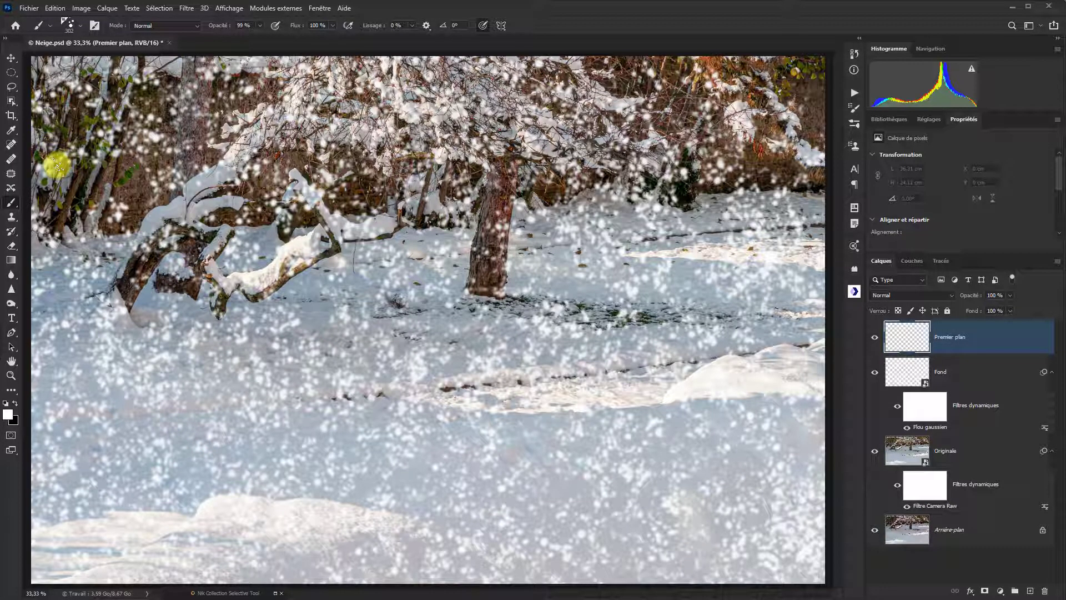
mouse_move(55, 173)
left_mouse_down()
mouse_move(333, 232)
mouse_move(810, 300)
left_mouse_up()
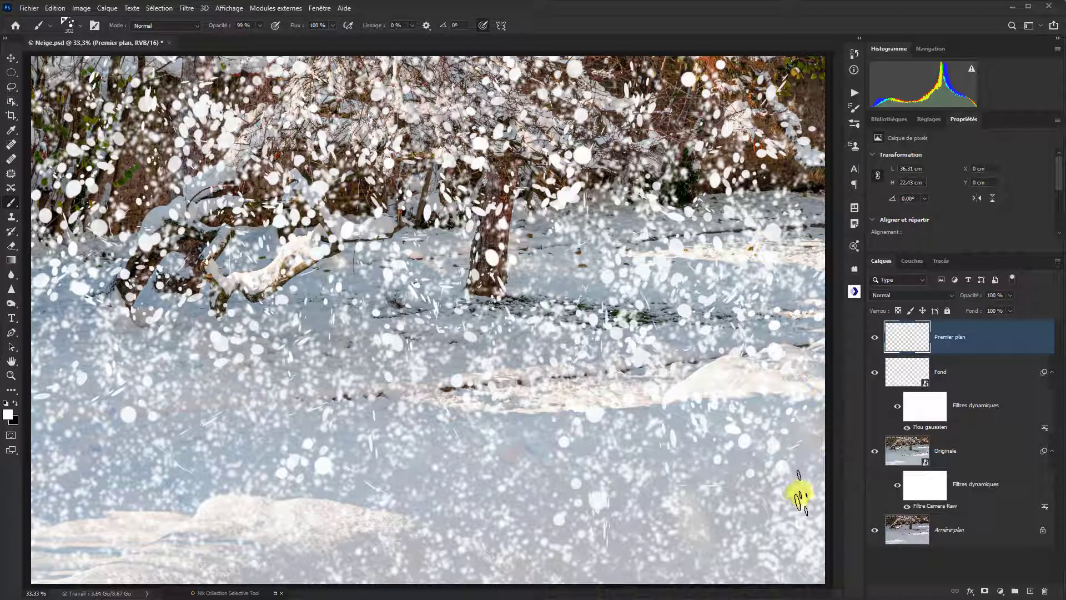
mouse_move(799, 494)
left_mouse_down()
mouse_move(636, 515)
mouse_move(169, 485)
mouse_move(38, 492)
mouse_move(214, 567)
left_mouse_up()
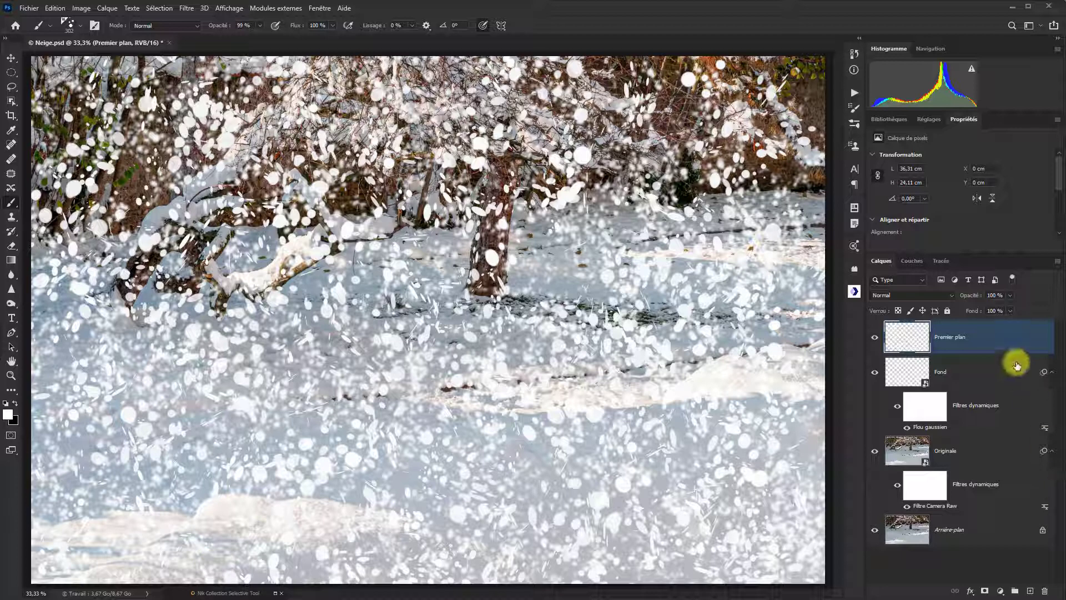
right_click(973, 343)
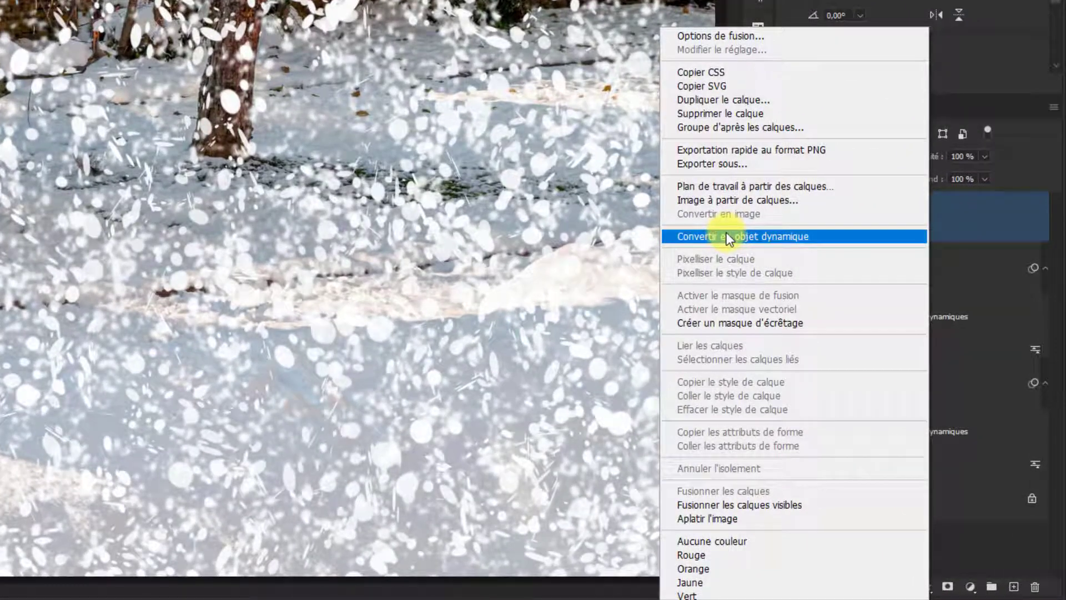
left_click(727, 236)
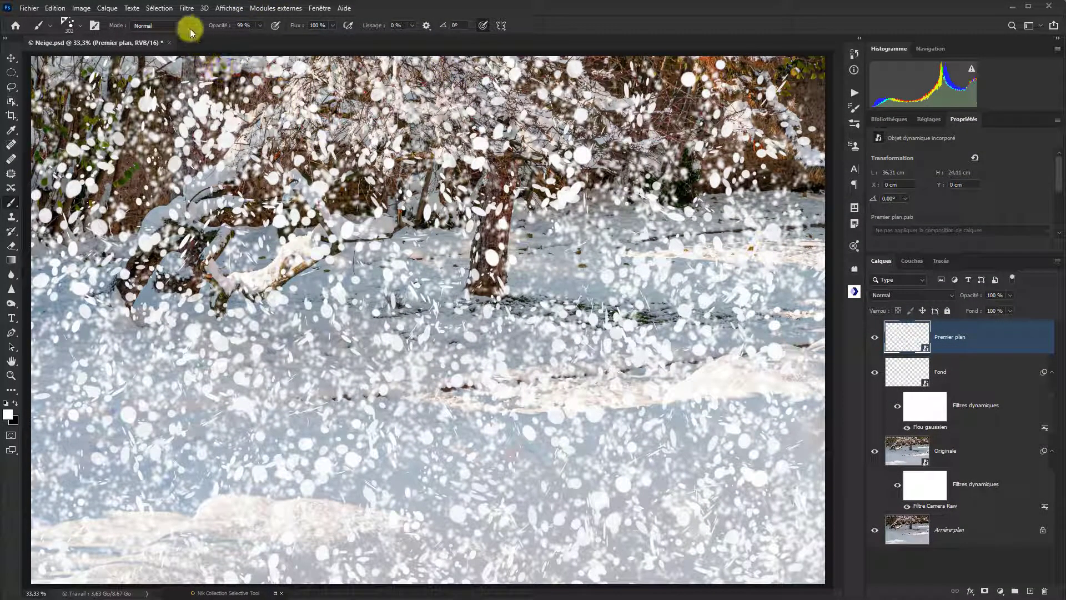
Apply a directional blur (Flou directionnel) to the Premier plan layer with an angle of 25° and a distance of 47 pixels
left_click(186, 8)
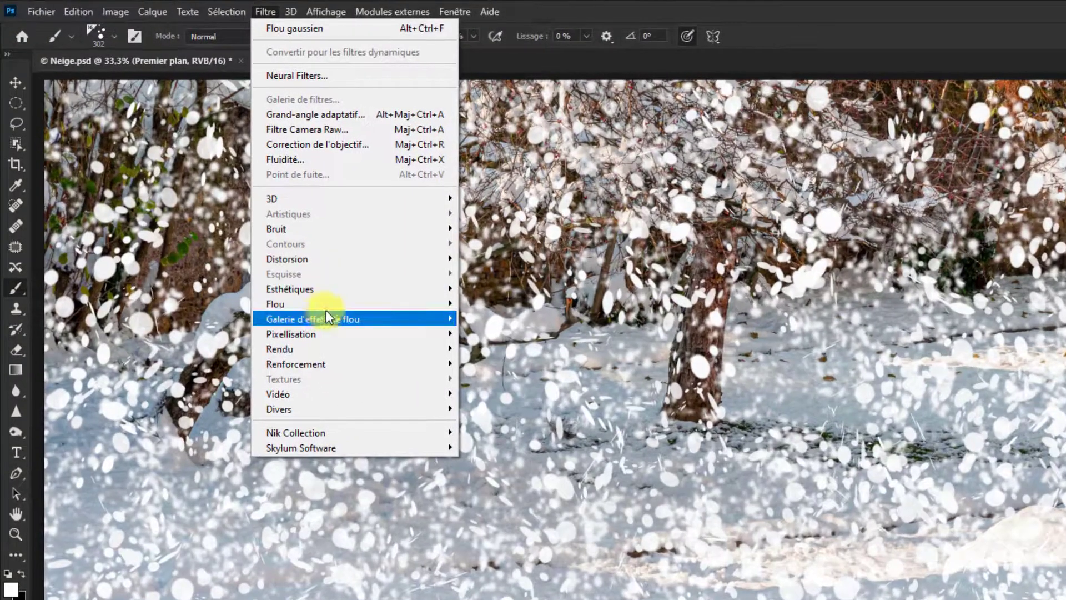
mouse_move(322, 281)
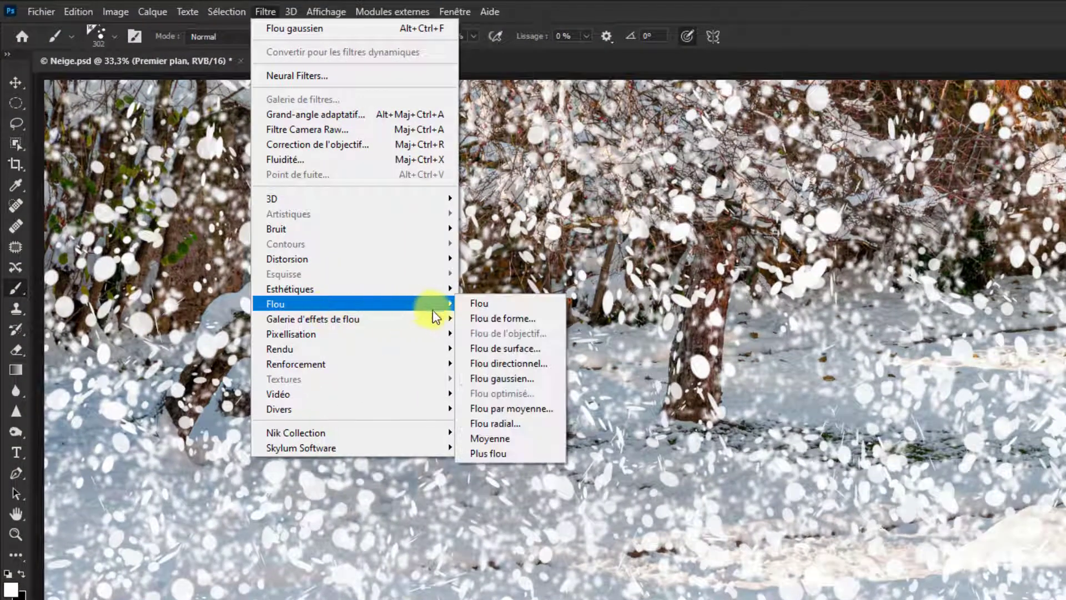
left_click(527, 367)
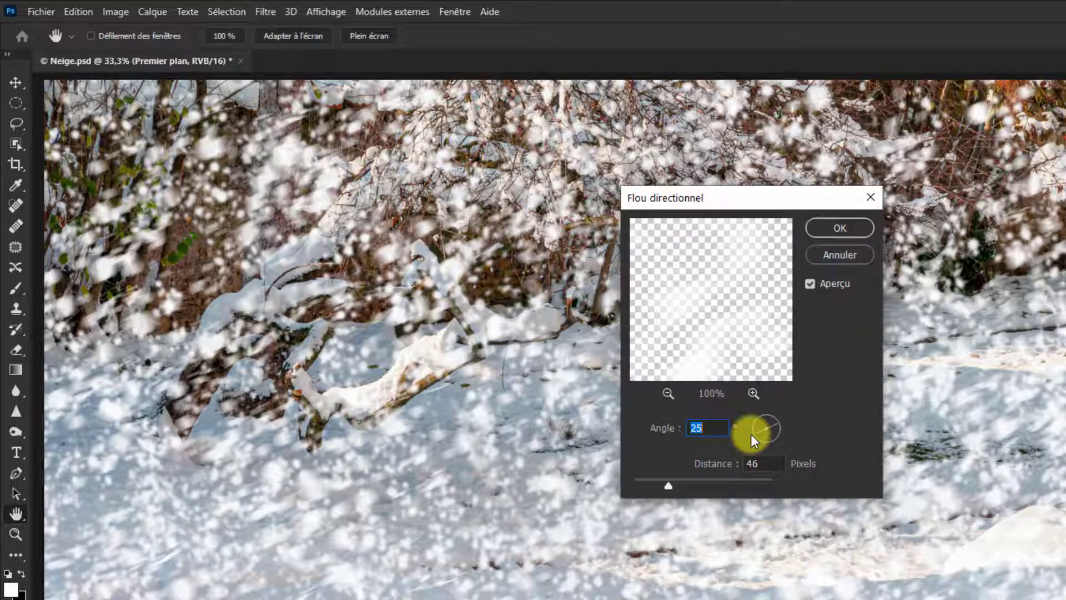
left_click_drag(756, 435, 758, 432)
left_click_drag(759, 429, 757, 438)
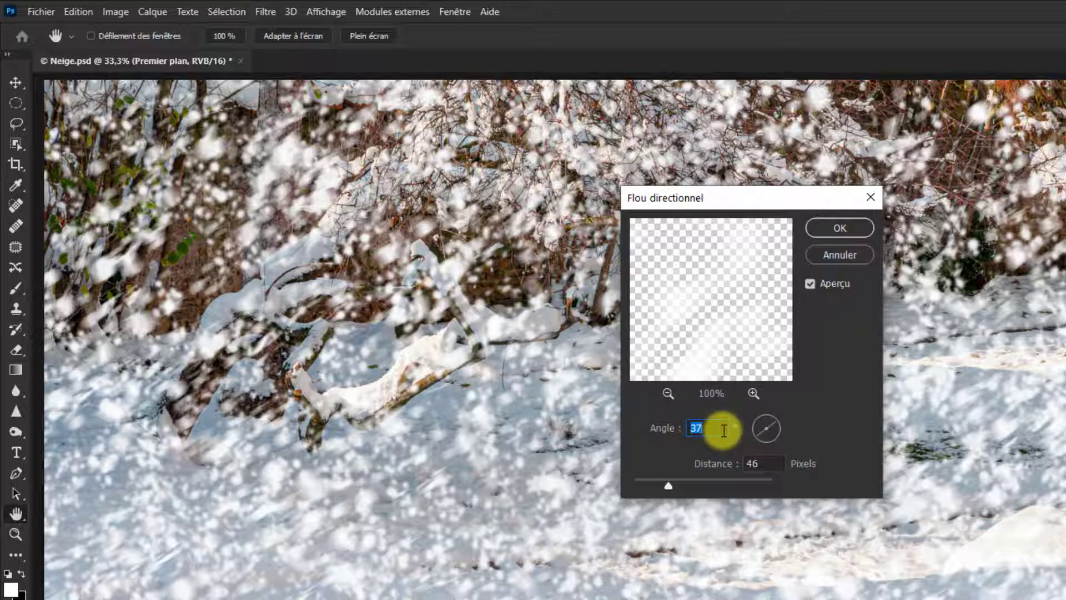
type("25")
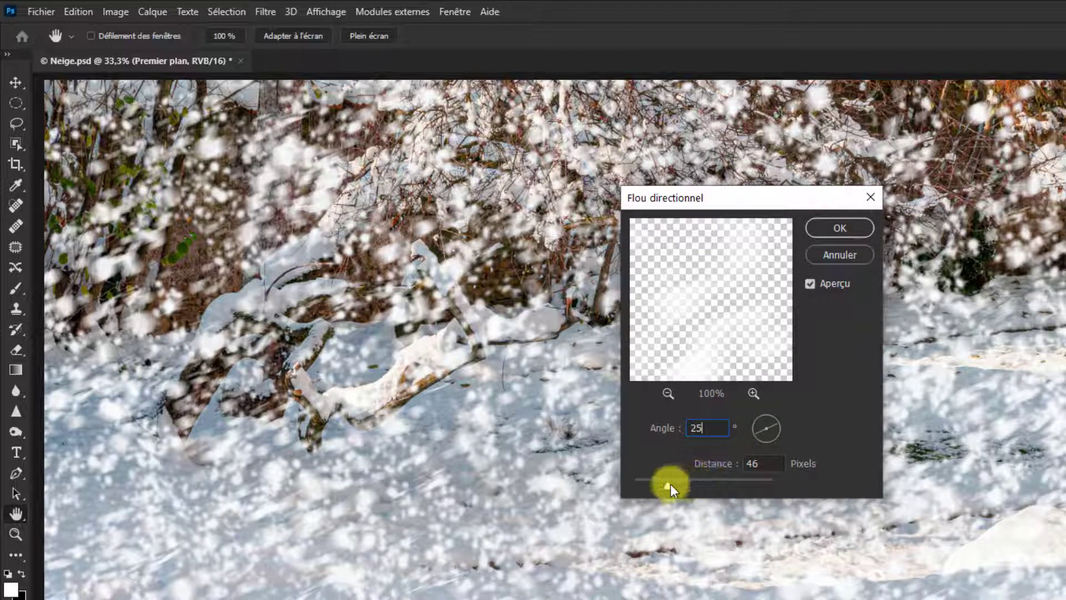
left_click(669, 488)
key("Tab")
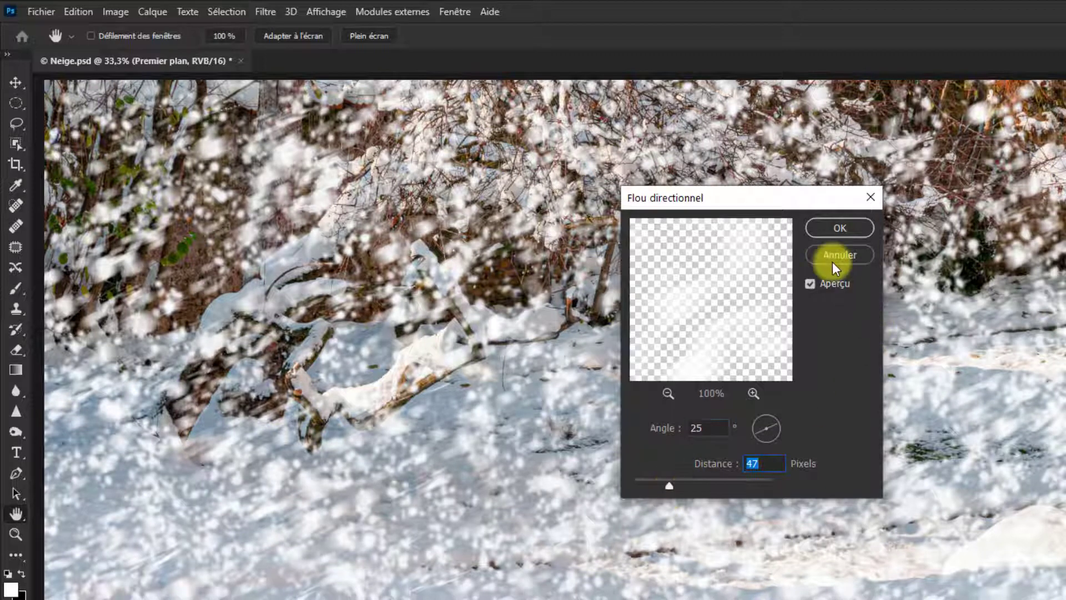
left_click(839, 227)
key("b")
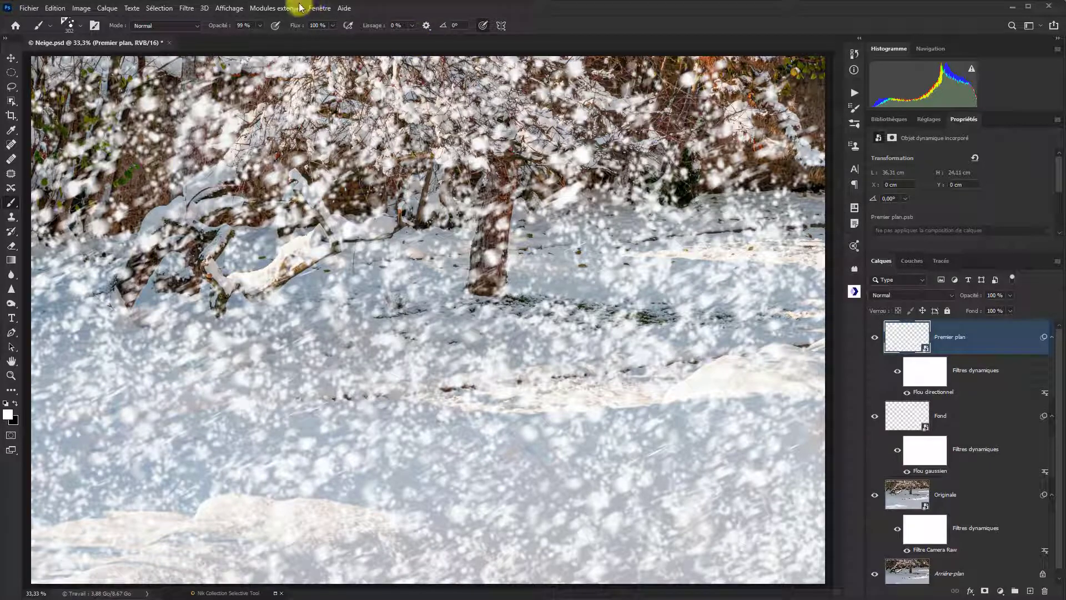
Add a Gaussian blur with a radius of 6,6 pixels to the Premier plan layer and set the layer's opacity to 55%
left_click(189, 8)
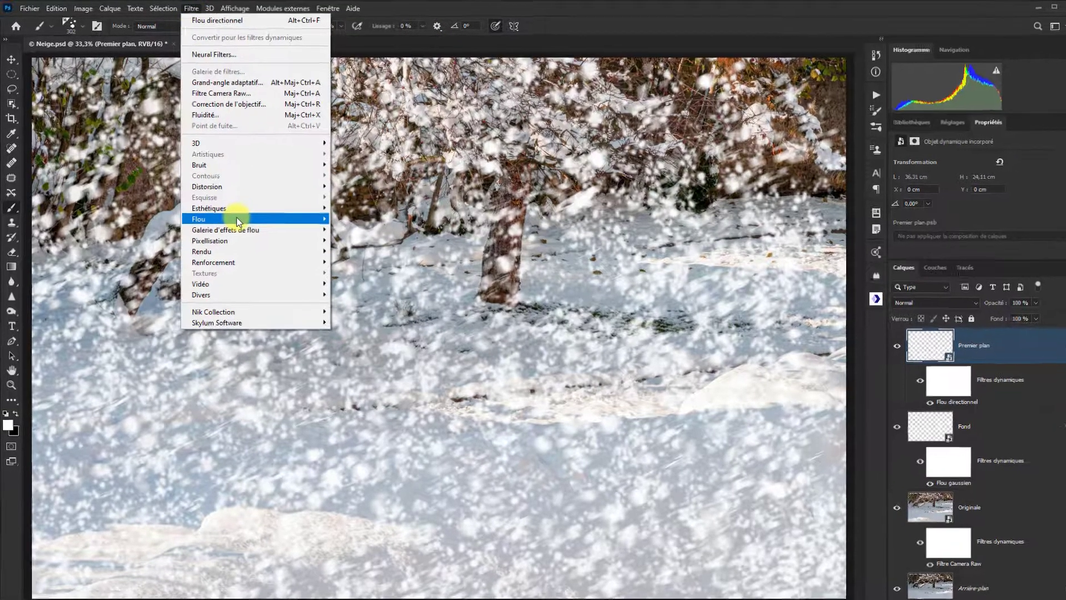
mouse_move(231, 214)
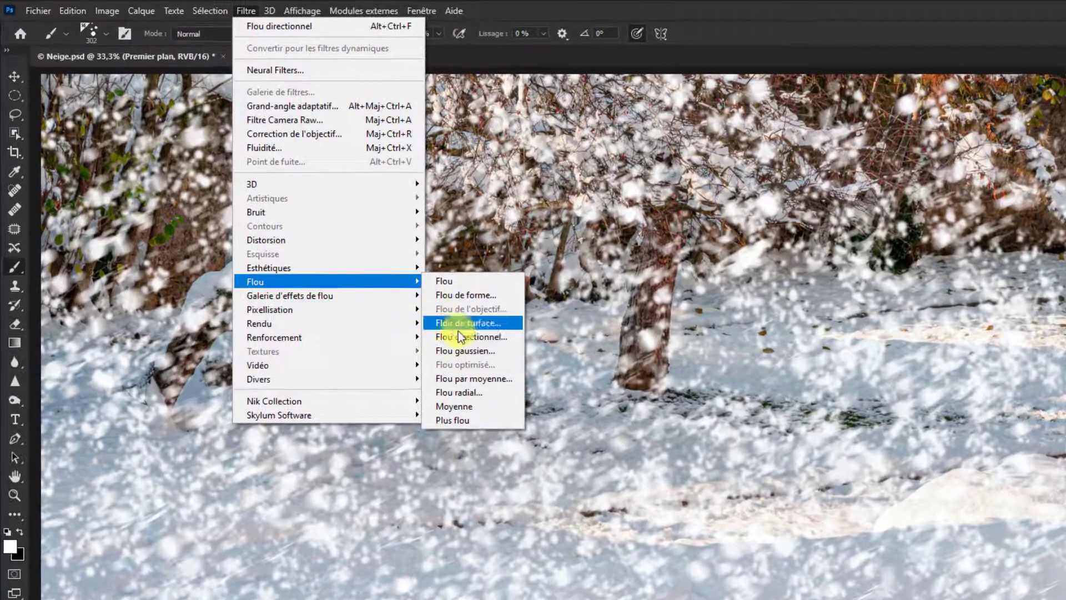
left_click(465, 351)
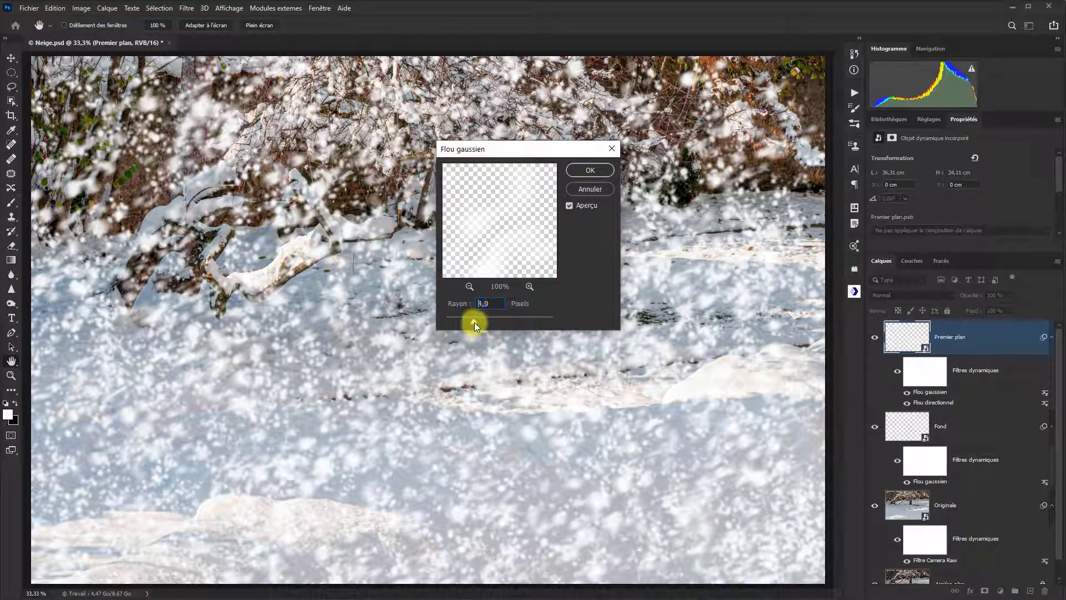
left_click_drag(474, 323, 476, 324)
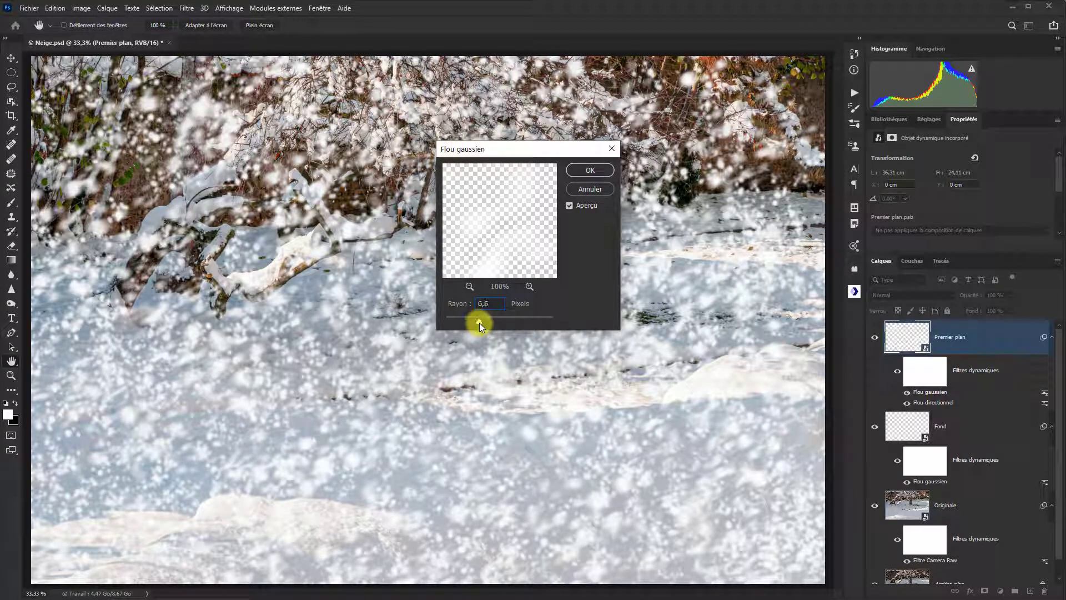
left_click(588, 169)
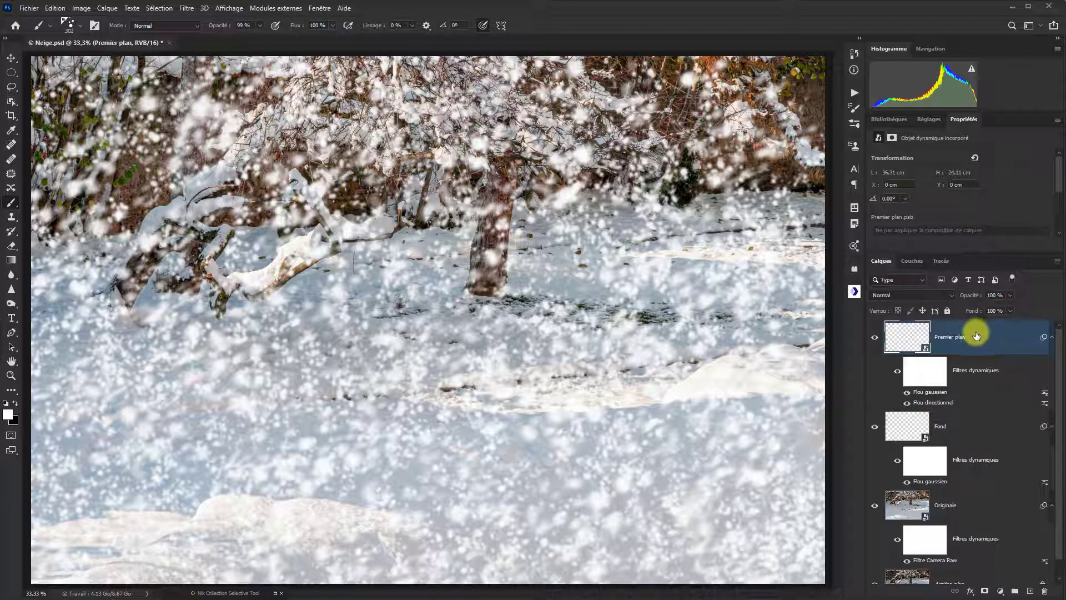
left_click(1010, 296)
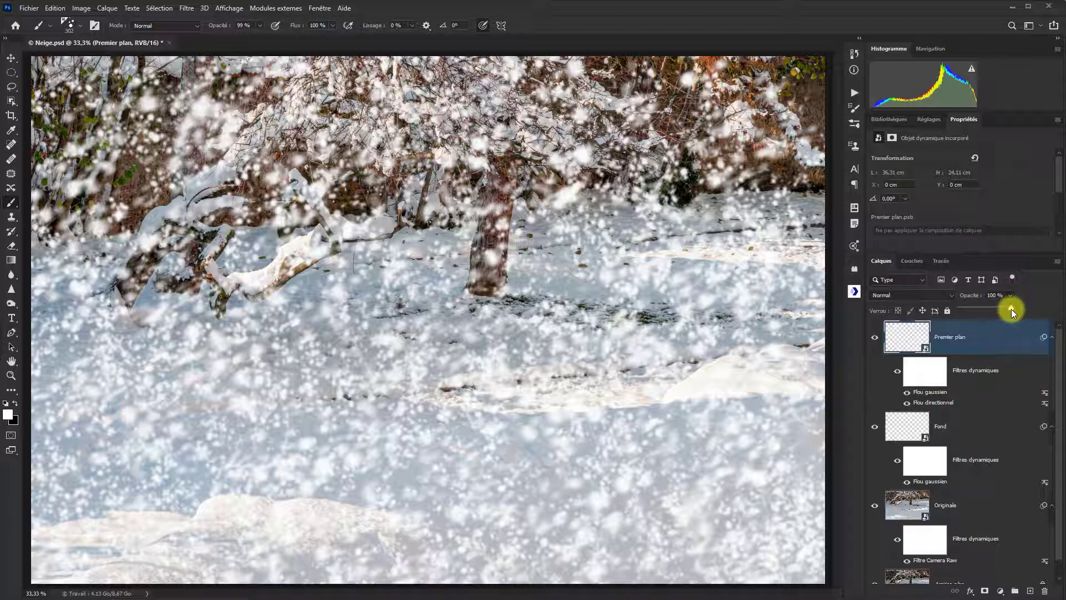
left_click_drag(1008, 308, 986, 309)
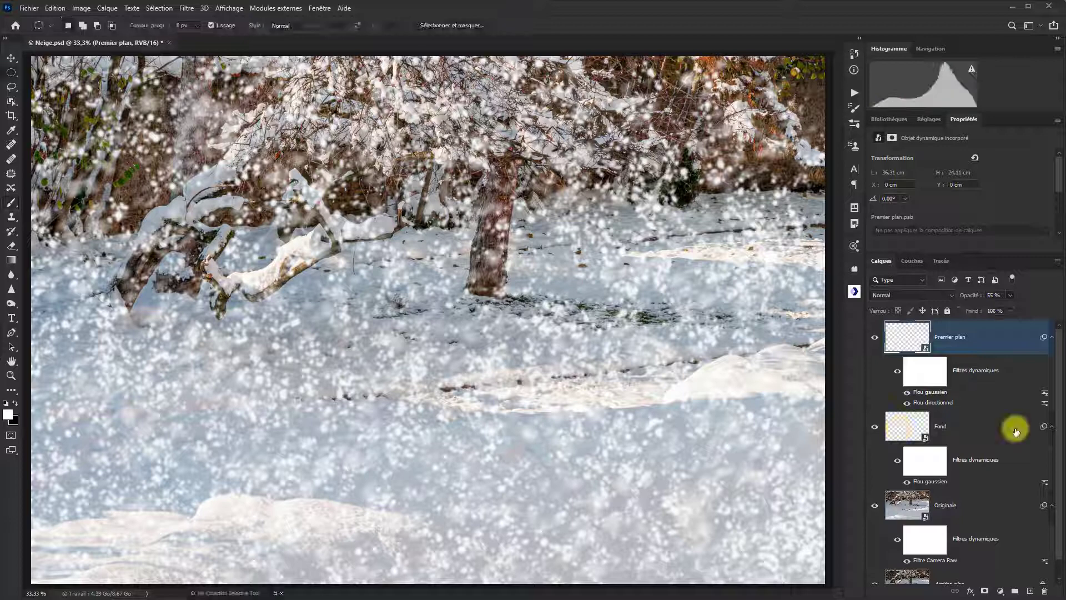
Group the Premier plan and Fond layers into a new group named Flocons
key("m")
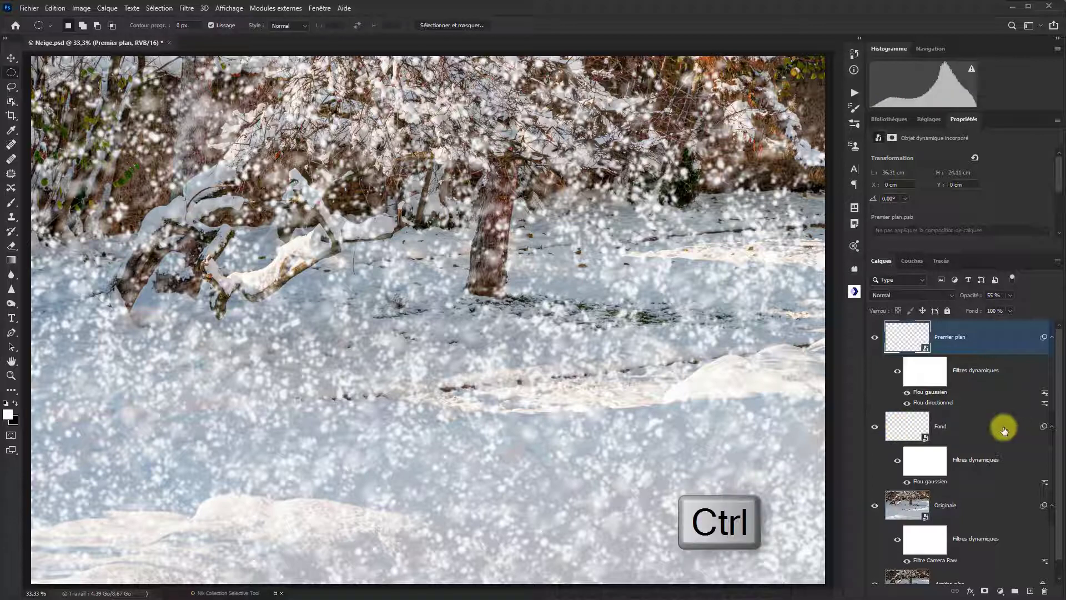
left_click(1004, 431, "ctrl")
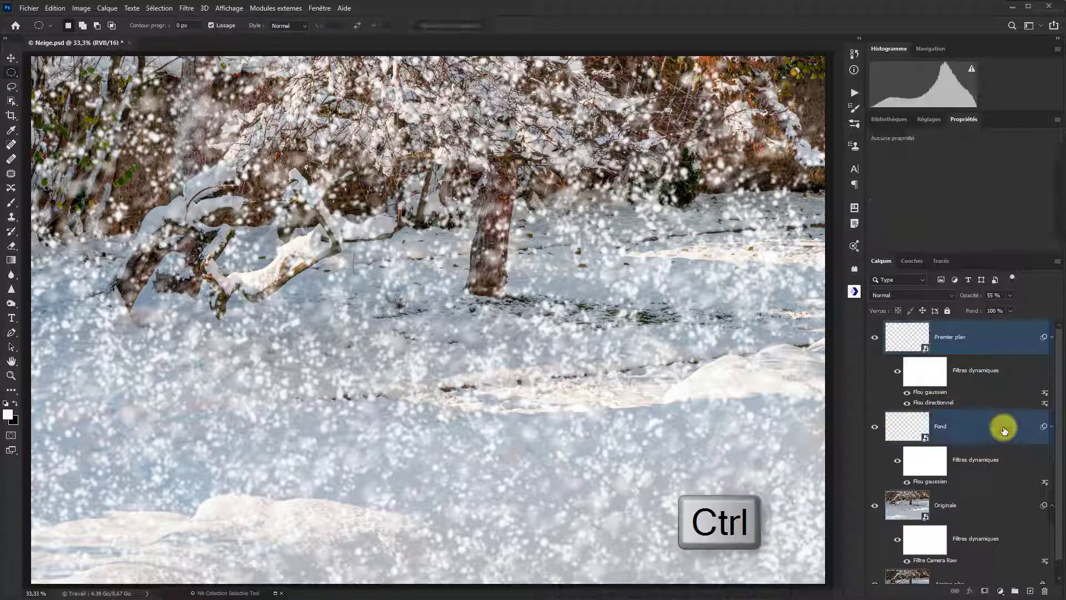
right_click(1011, 347)
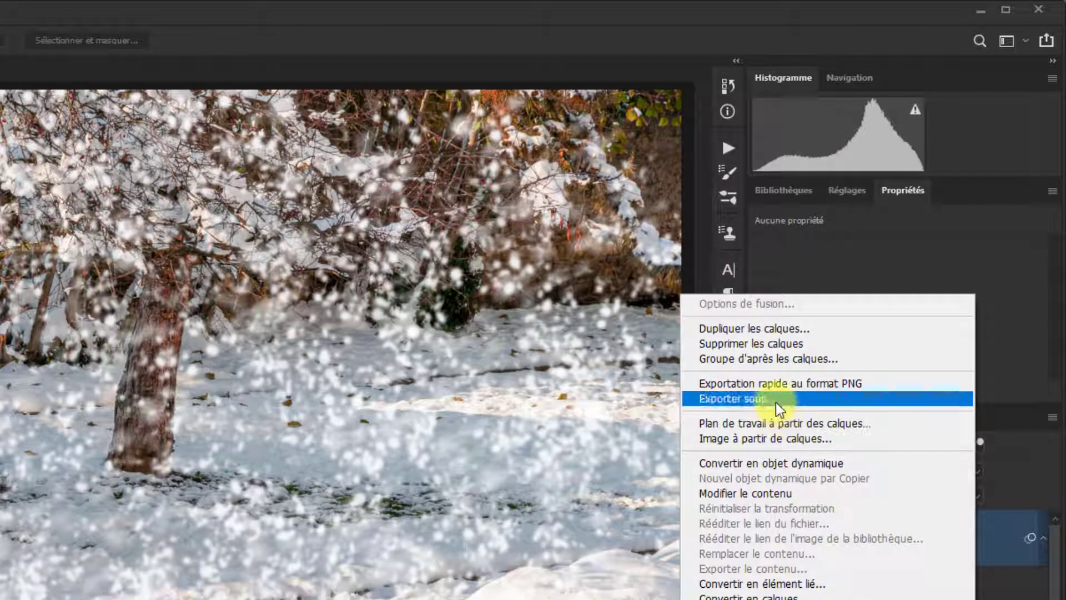
left_click(759, 360)
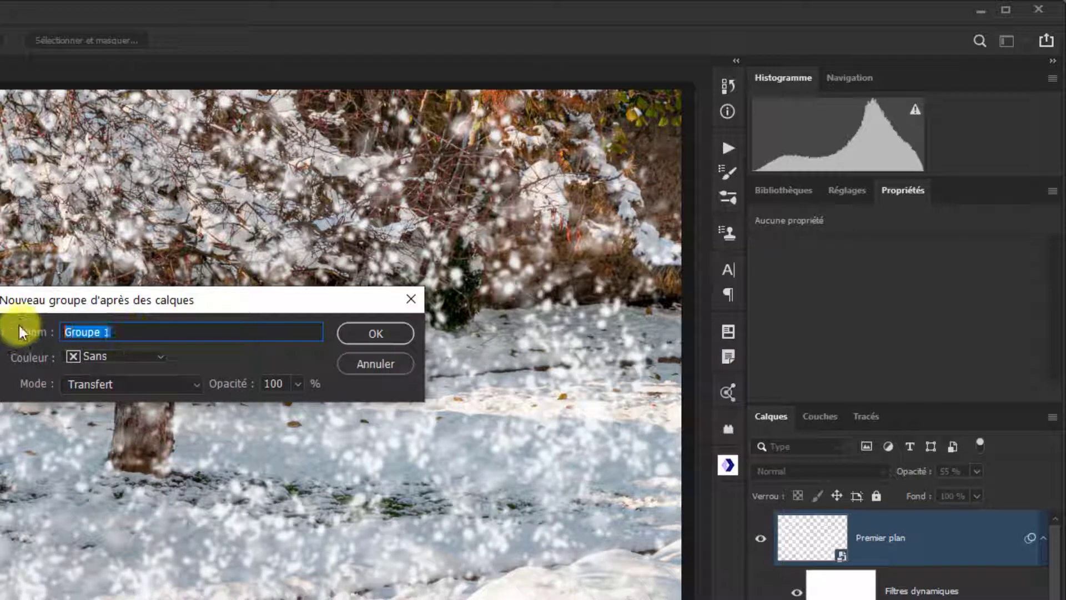
type("Floc")
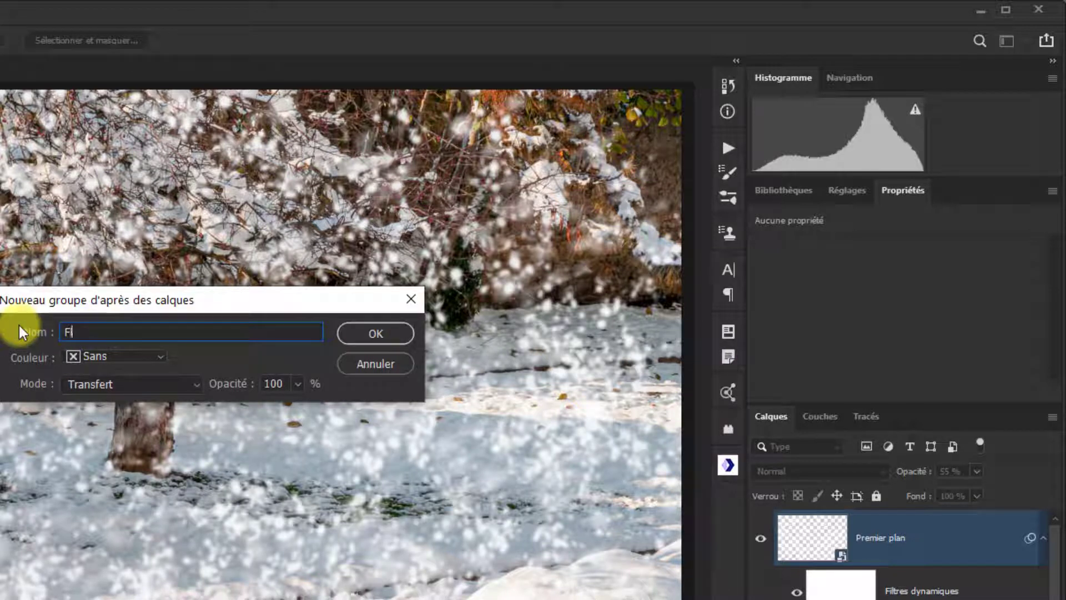
type("ons")
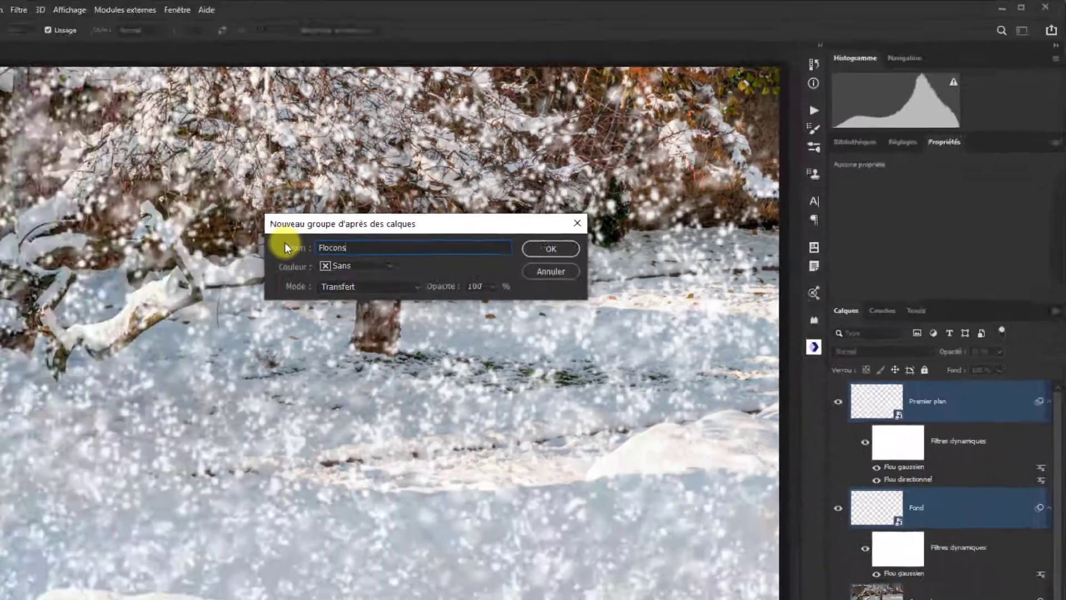
key("Return")
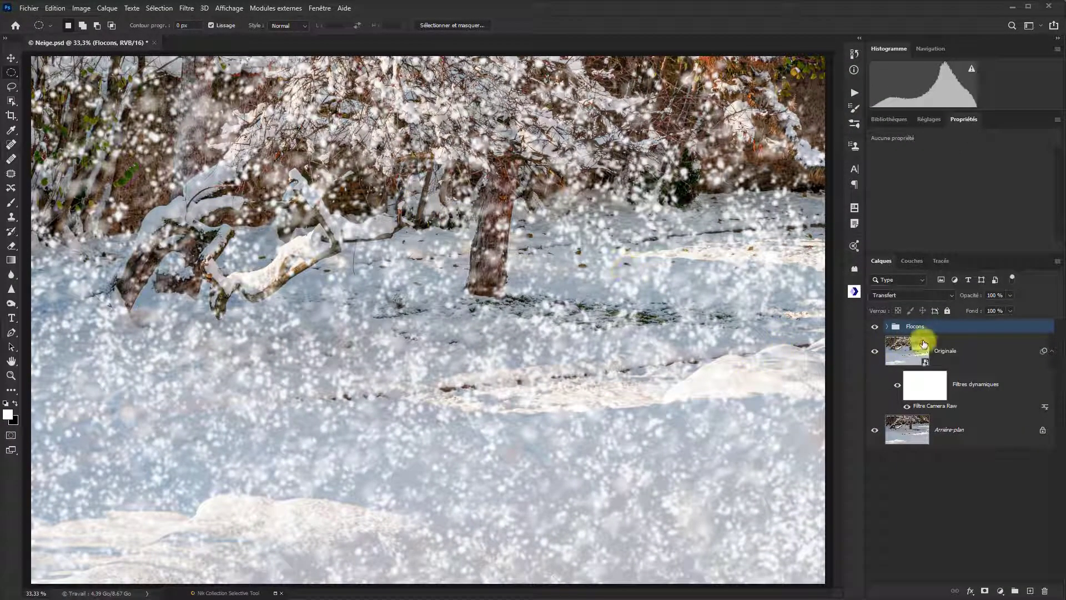
Check the contents of the Flocons group and set the group's opacity to 70%
left_click(888, 327)
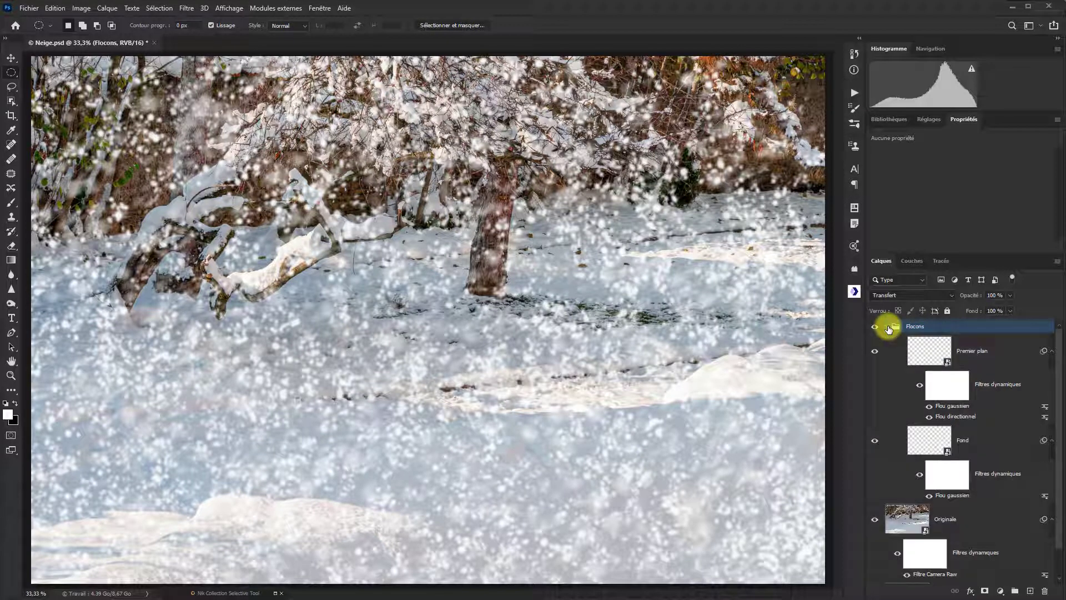
left_click(889, 328)
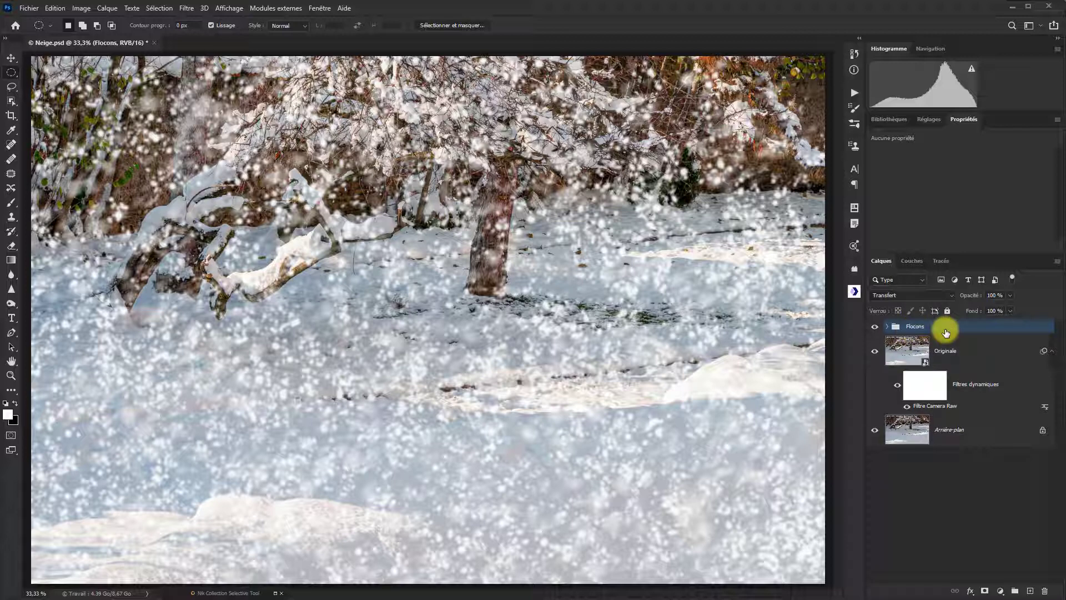
left_click(1010, 295)
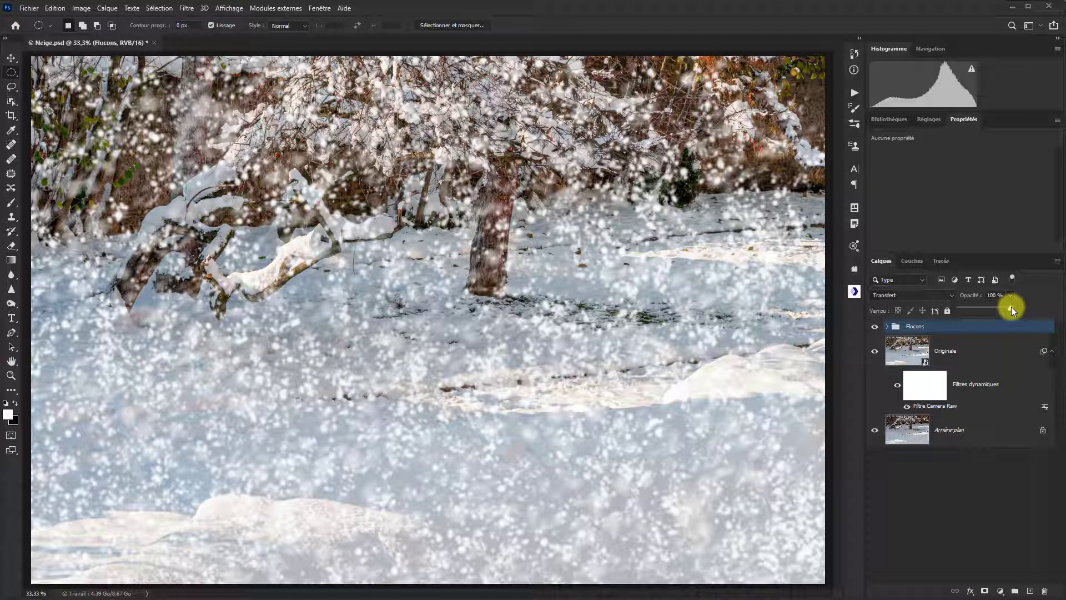
left_click_drag(1012, 306, 996, 310)
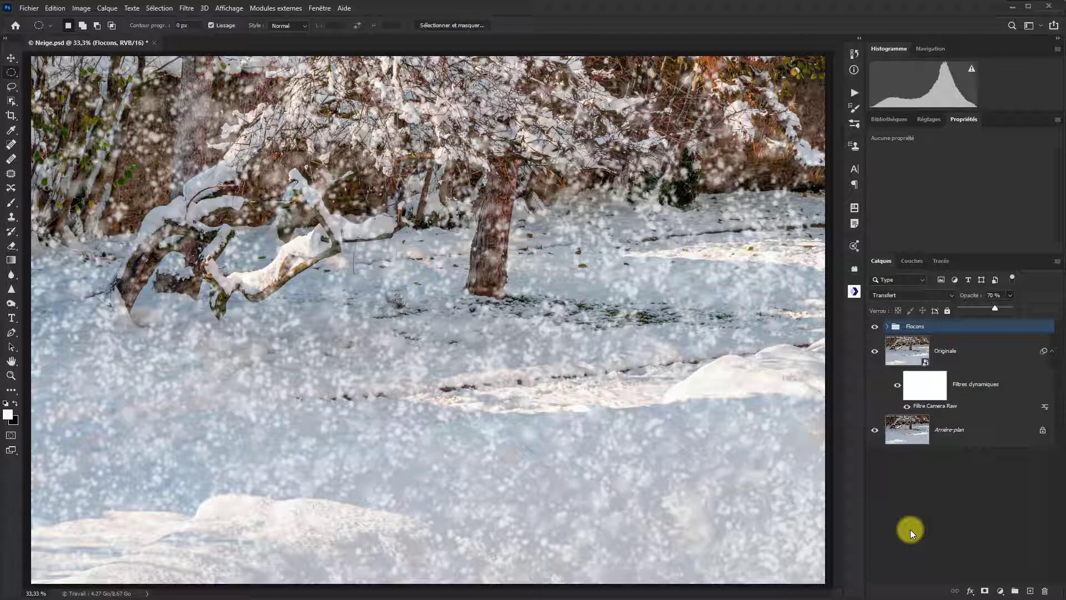
Add a Curves (Courbes) adjustment layer above the Flocons group
left_click(1002, 592)
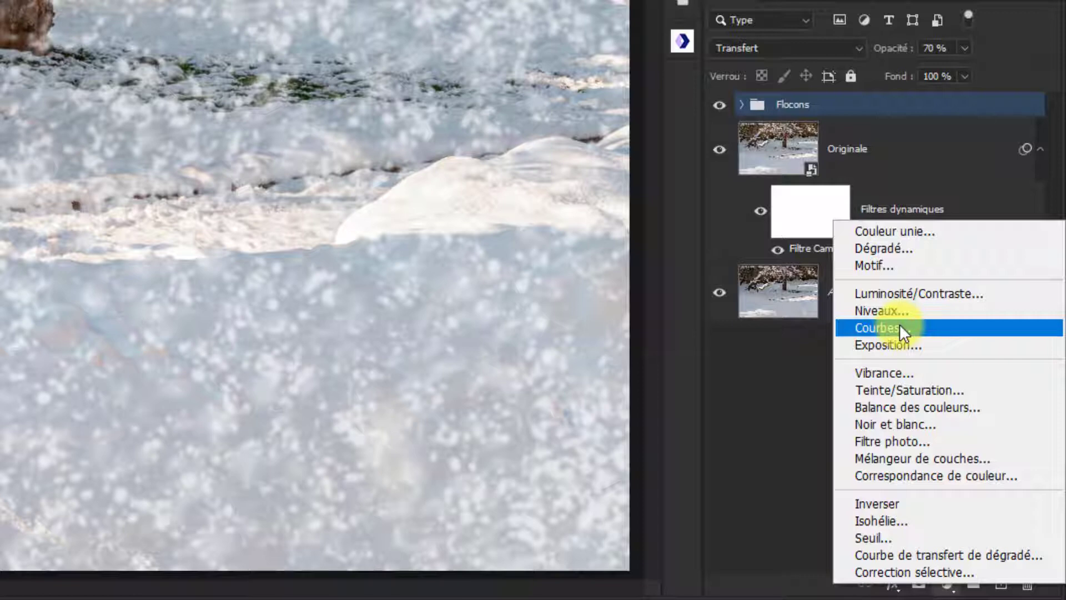
left_click(900, 327)
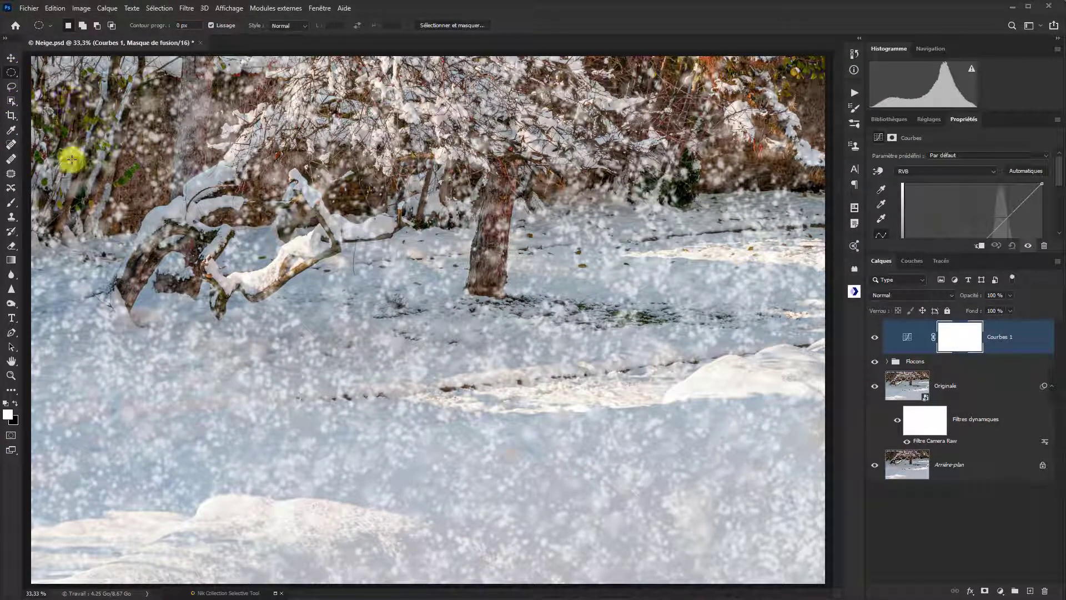
Fill a large ellipse centred on the photo with black (Noir) at 100% opacity on the Courbes 1 mask and clear the selection
left_click_drag(71, 160, 813, 575)
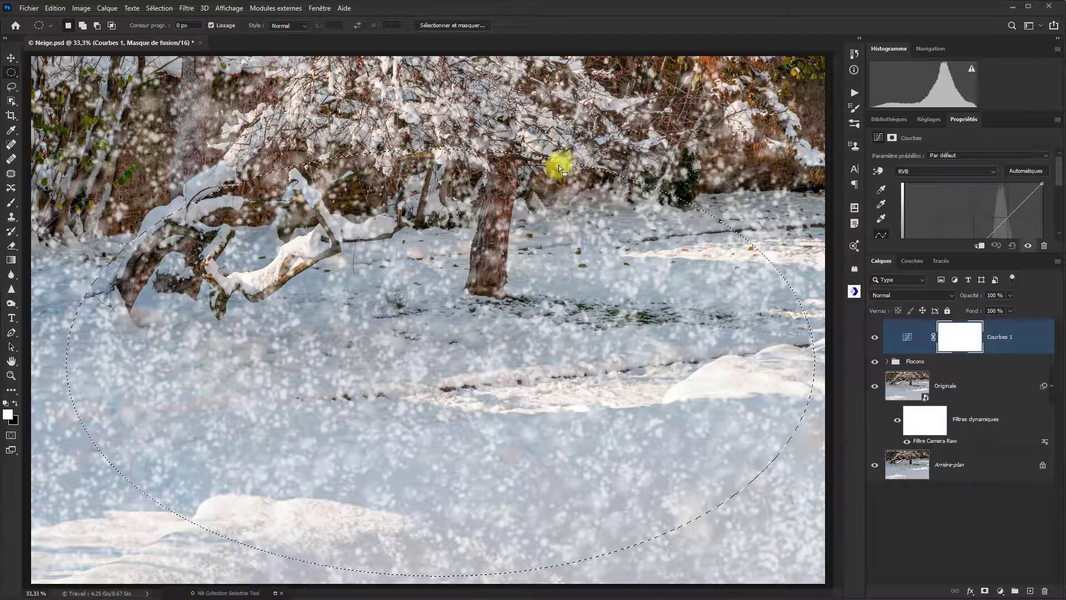
left_click_drag(559, 160, 554, 119)
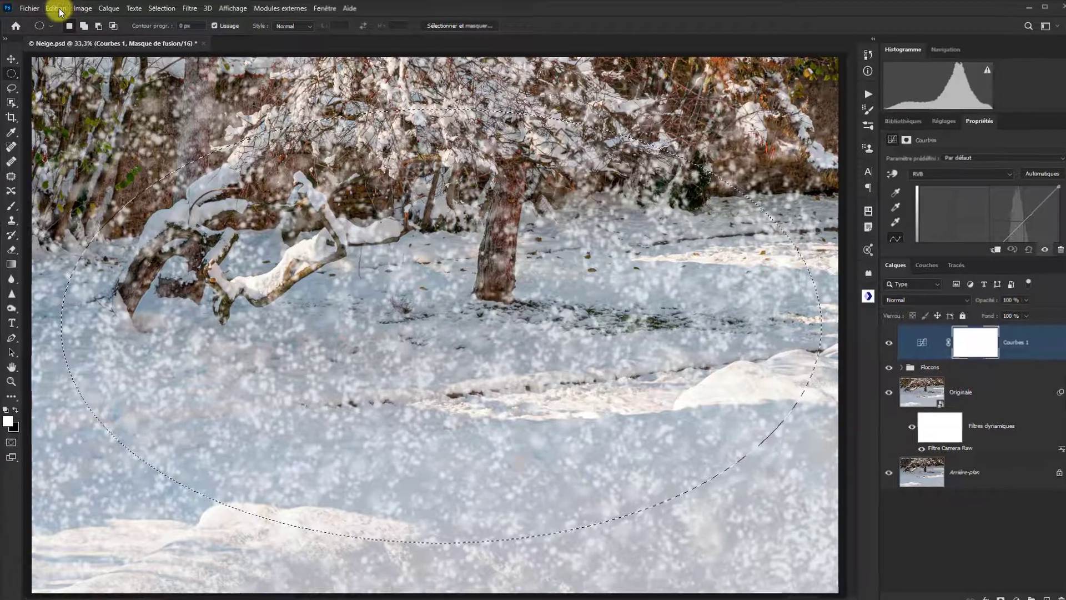
left_click(55, 8)
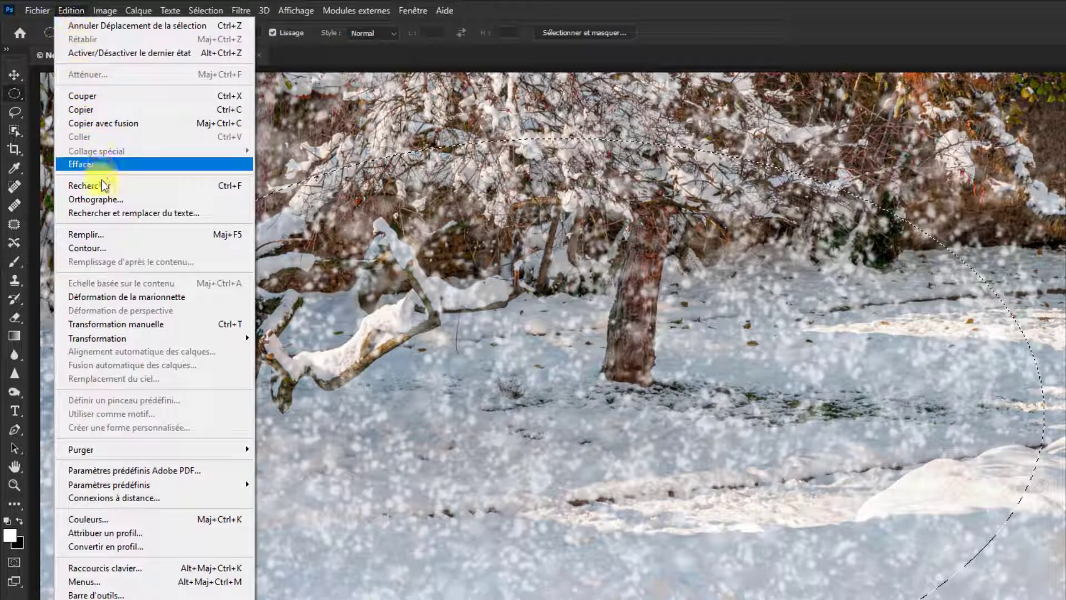
left_click(102, 235)
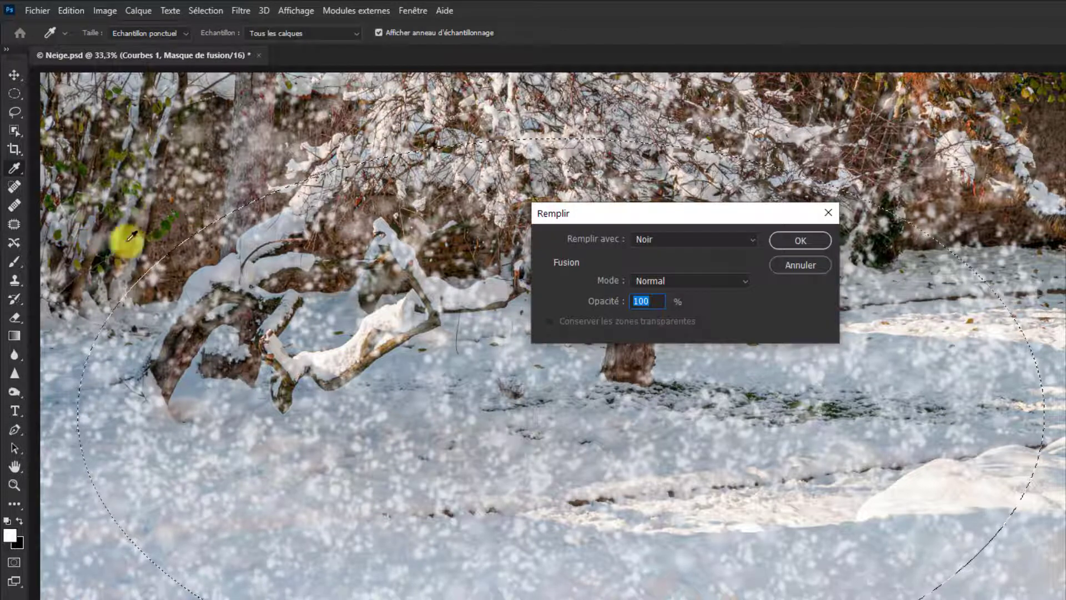
left_click(816, 238)
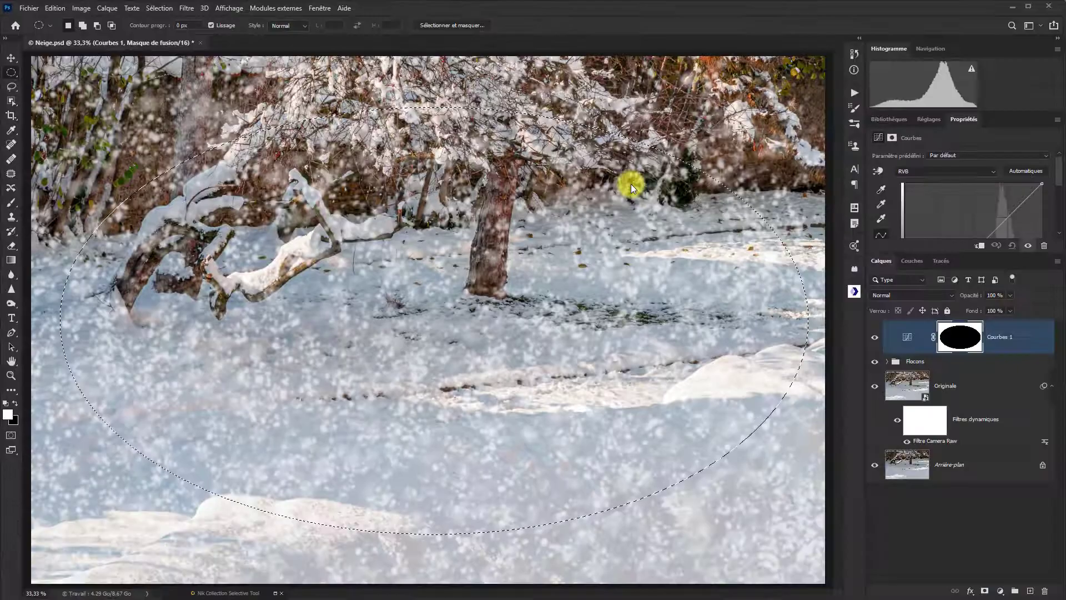
key("ctrl+d")
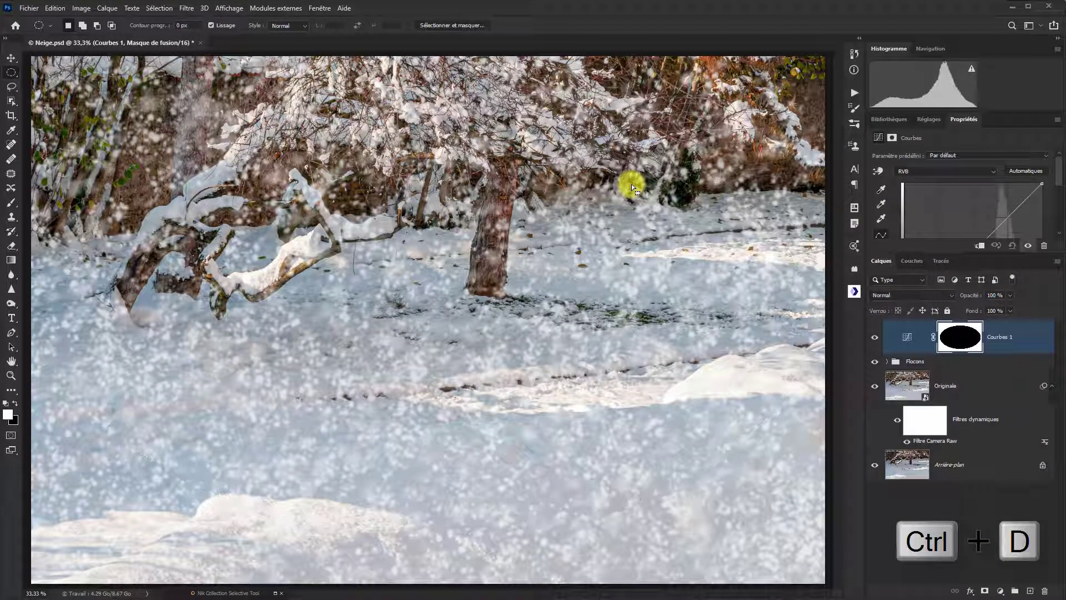
Refine the Courbes 1 layer mask with a feather (Contour progressif) of 200 px, output to the layer mask
left_click(960, 340)
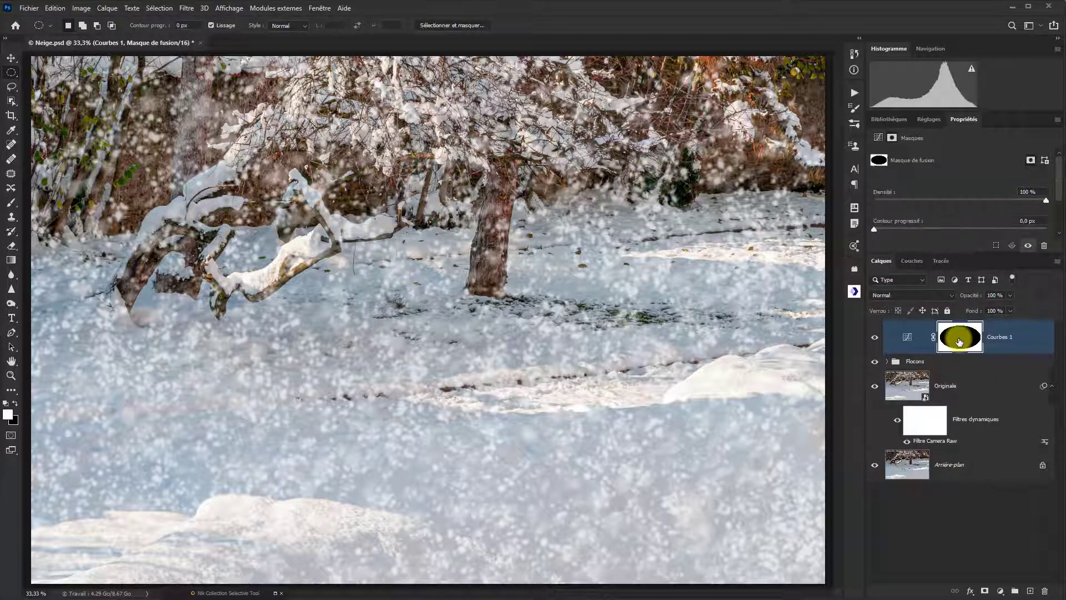
double_click(960, 340)
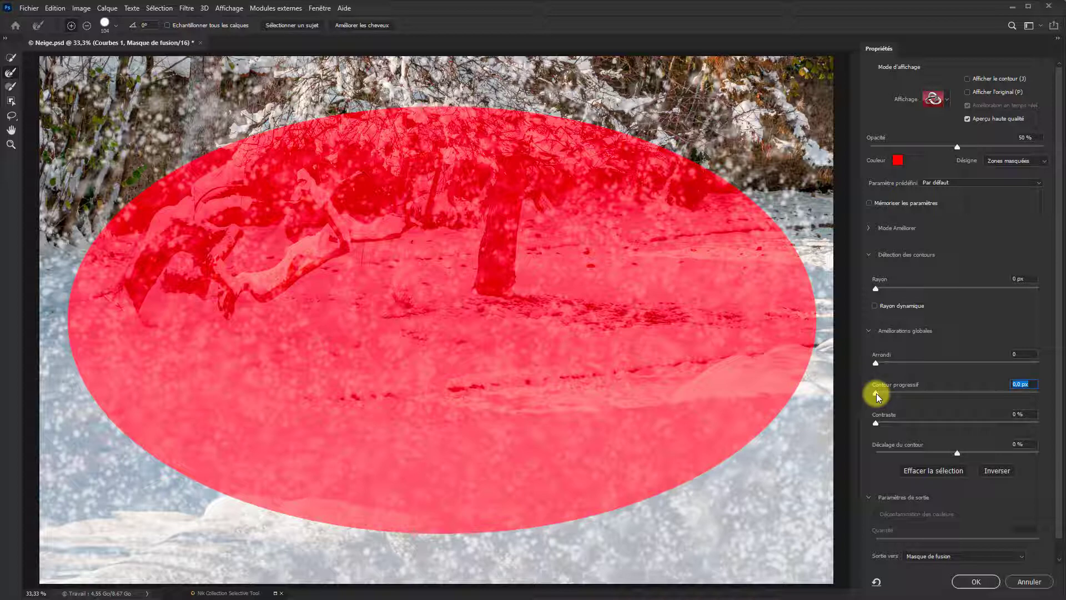
left_click_drag(876, 393, 991, 392)
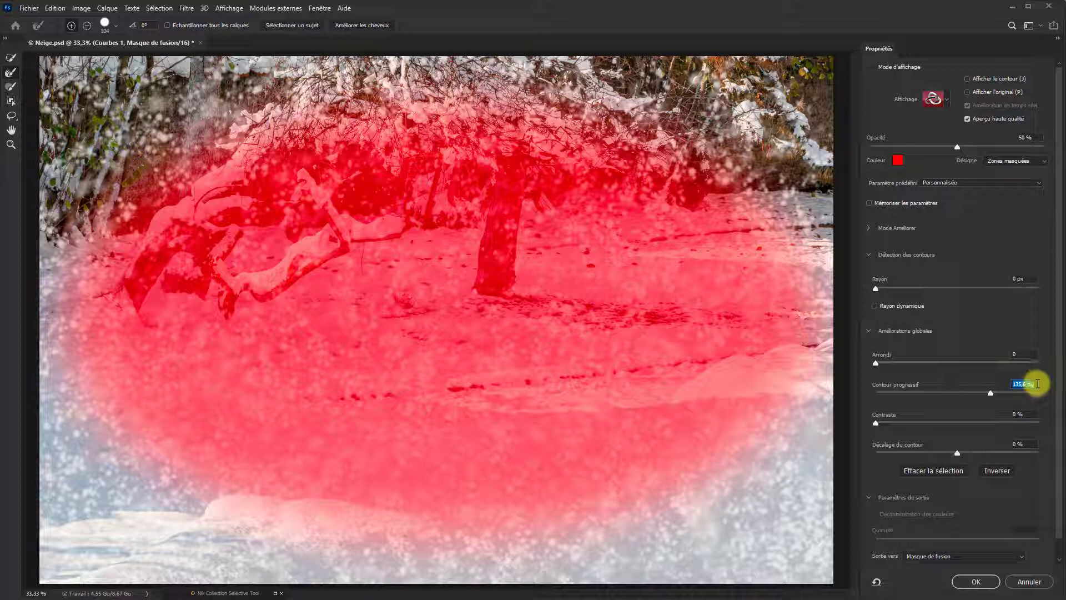
type("200")
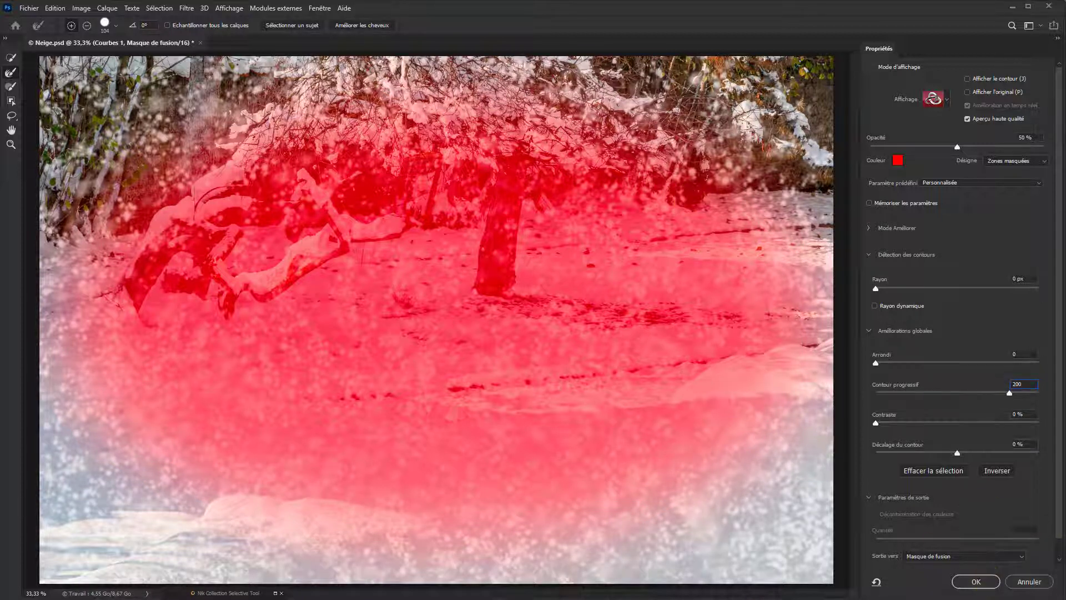
left_click(993, 581)
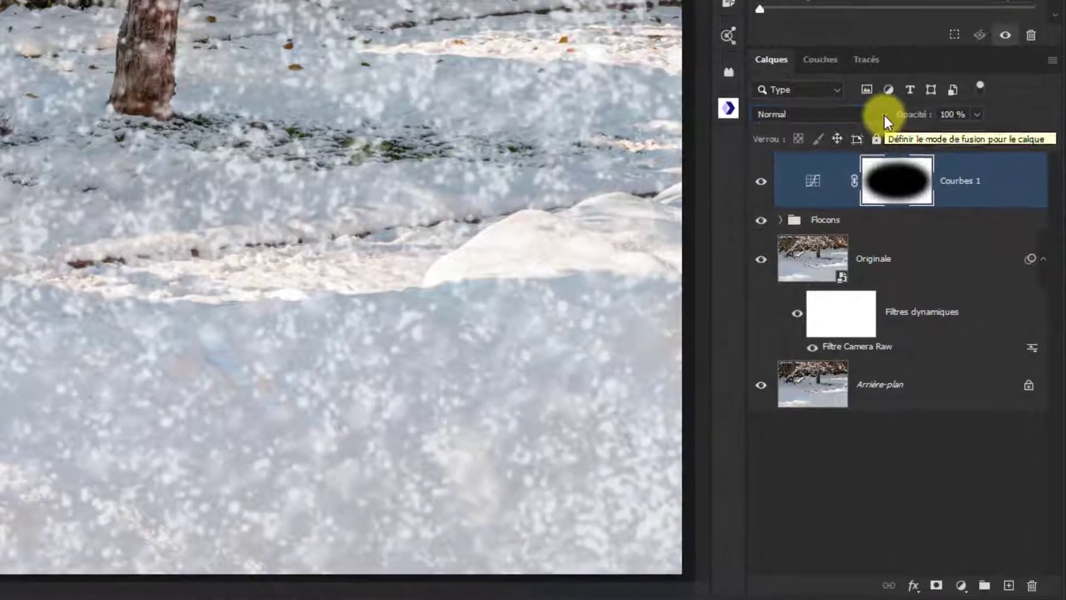
Set the Courbes 1 layer's blending mode to Produit and compare the image with the layer hidden and shown
left_click(951, 295)
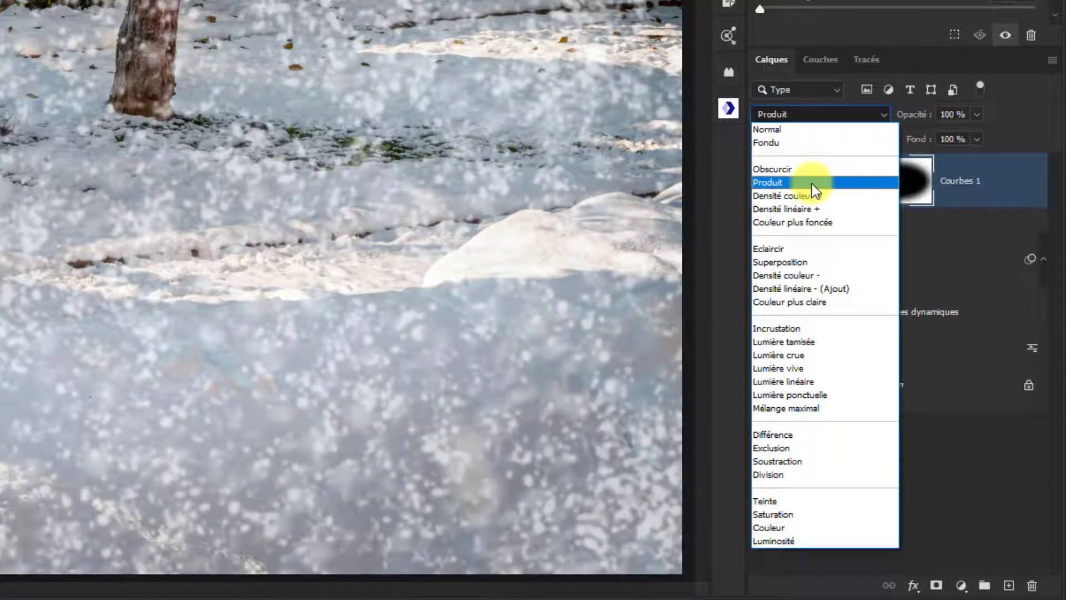
left_click(812, 184)
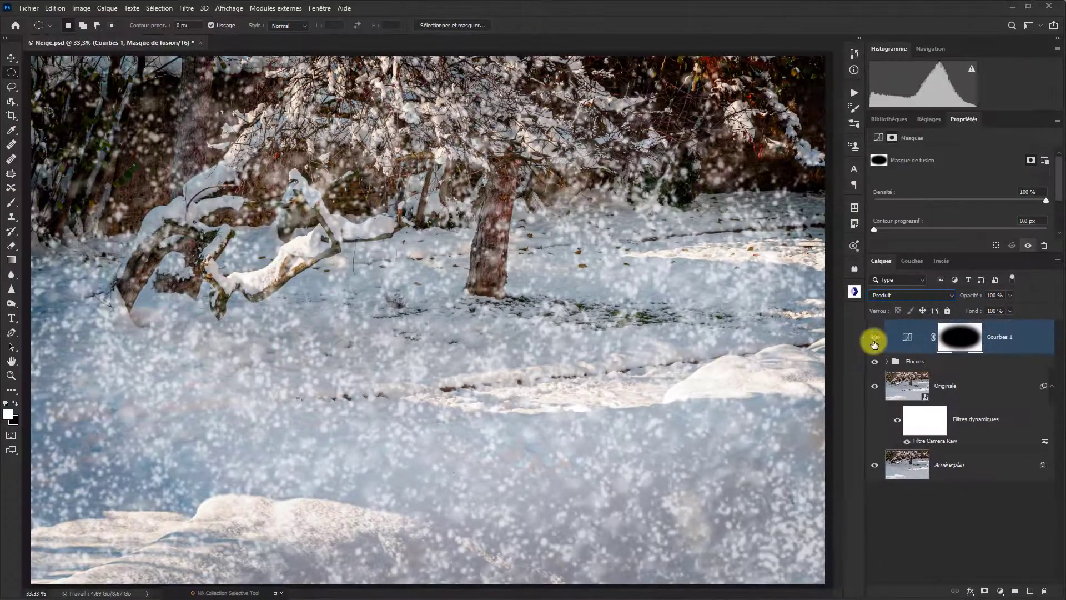
left_click(875, 338)
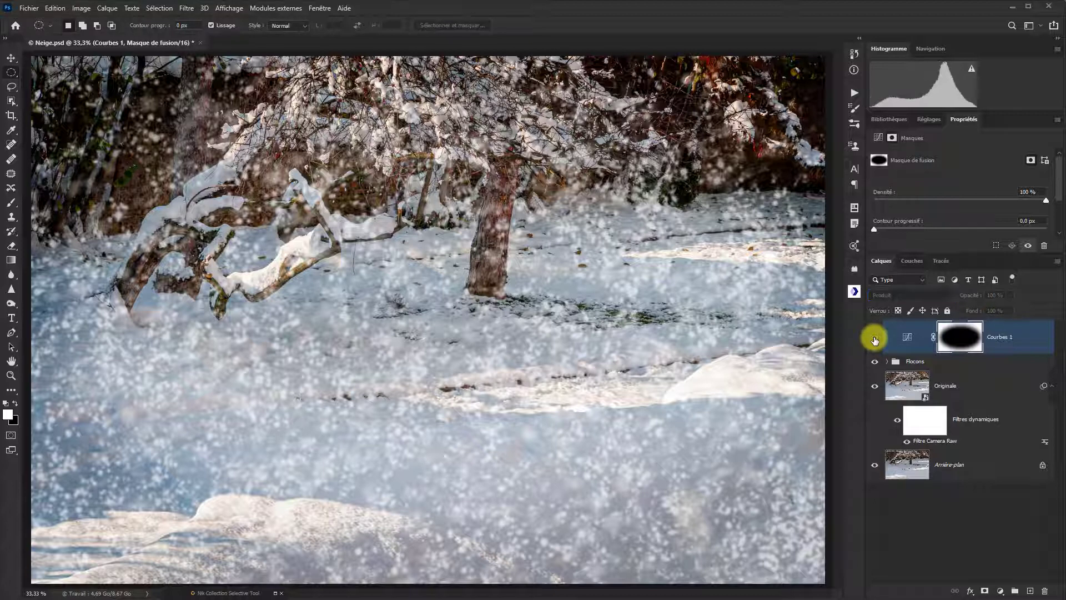
left_click(875, 337)
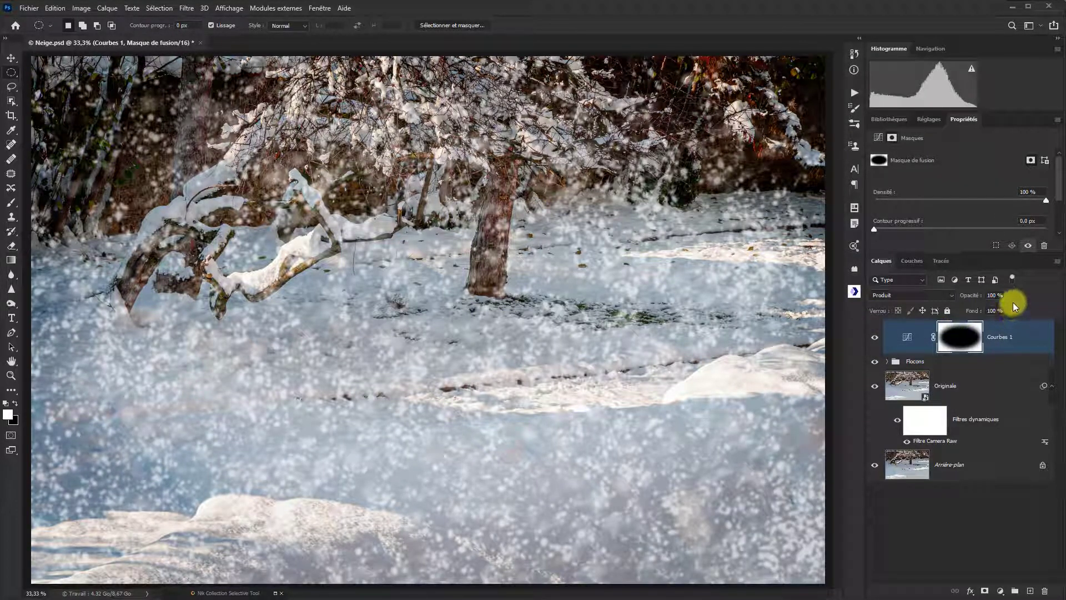
Lower the Courbes 1 layer's opacity to 42% and compare the image with and without the vignette
left_click(1011, 296)
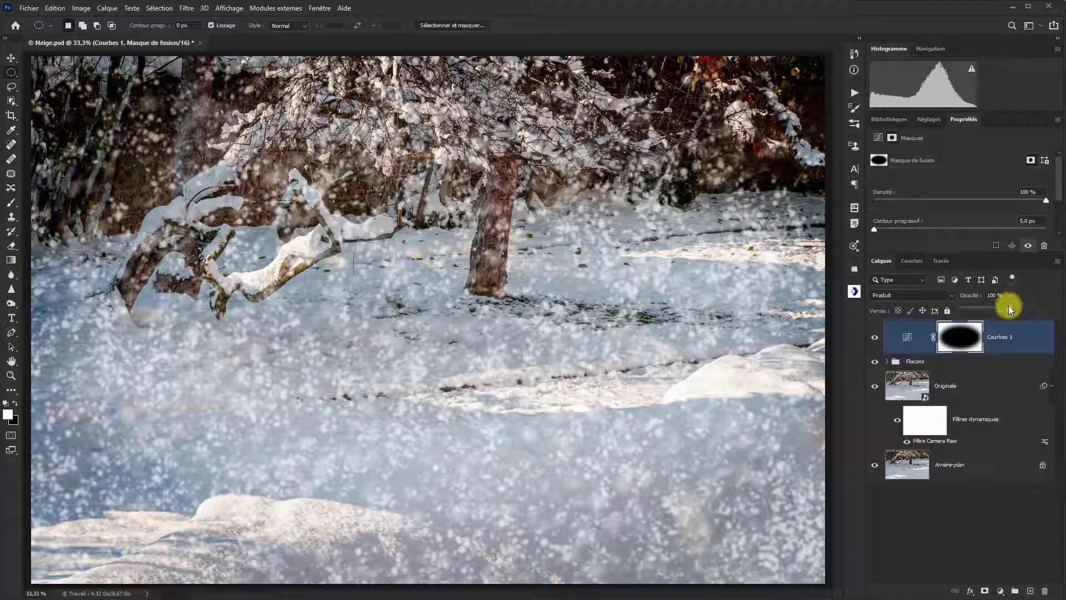
left_click_drag(1008, 307, 995, 311)
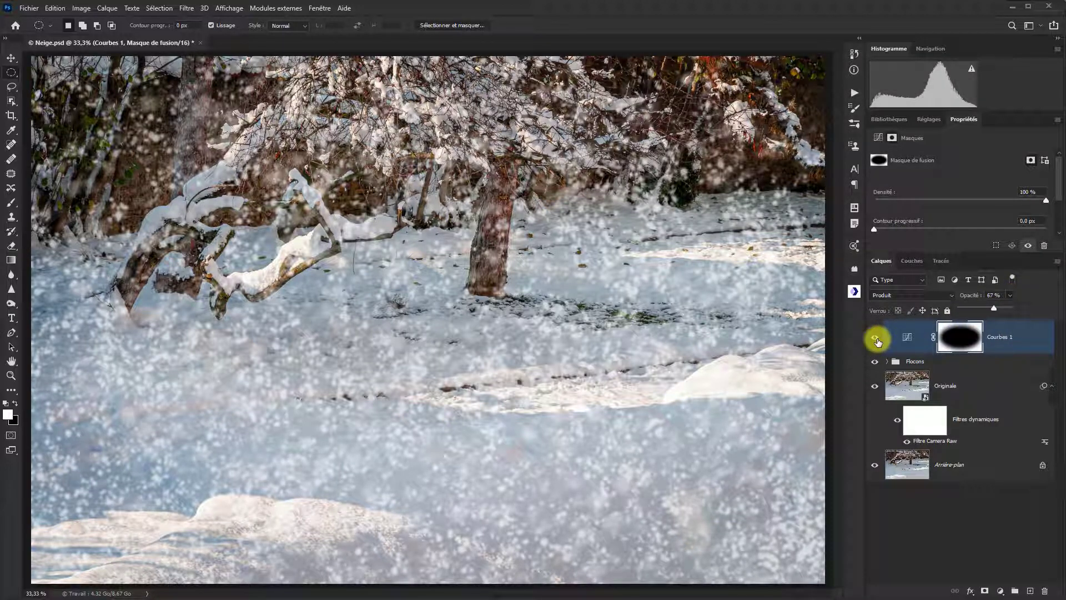
left_click(875, 340)
left_click(876, 340)
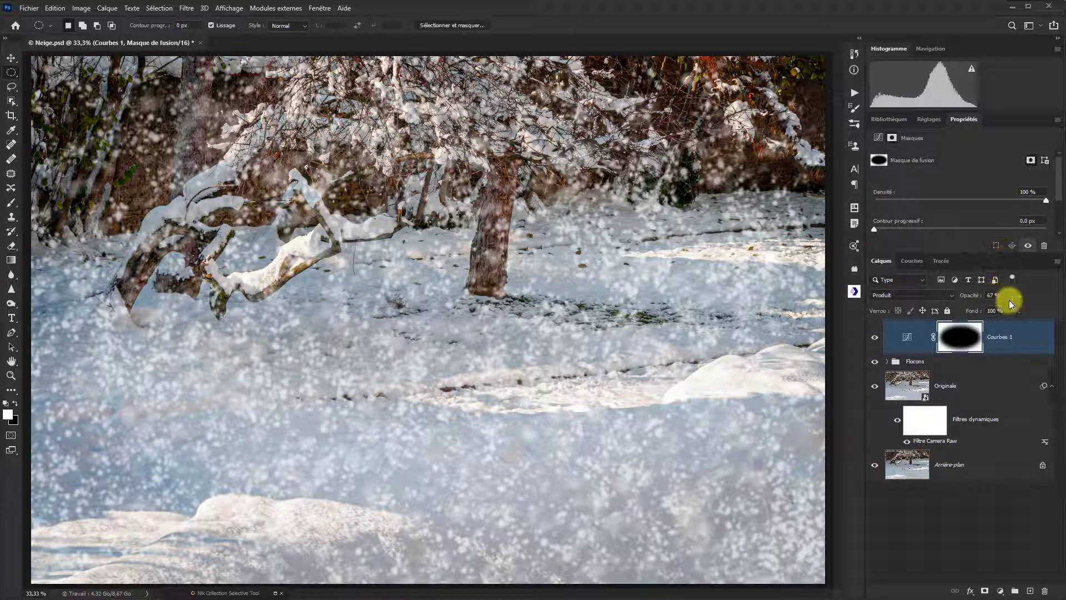
left_click_drag(1009, 295, 998, 313)
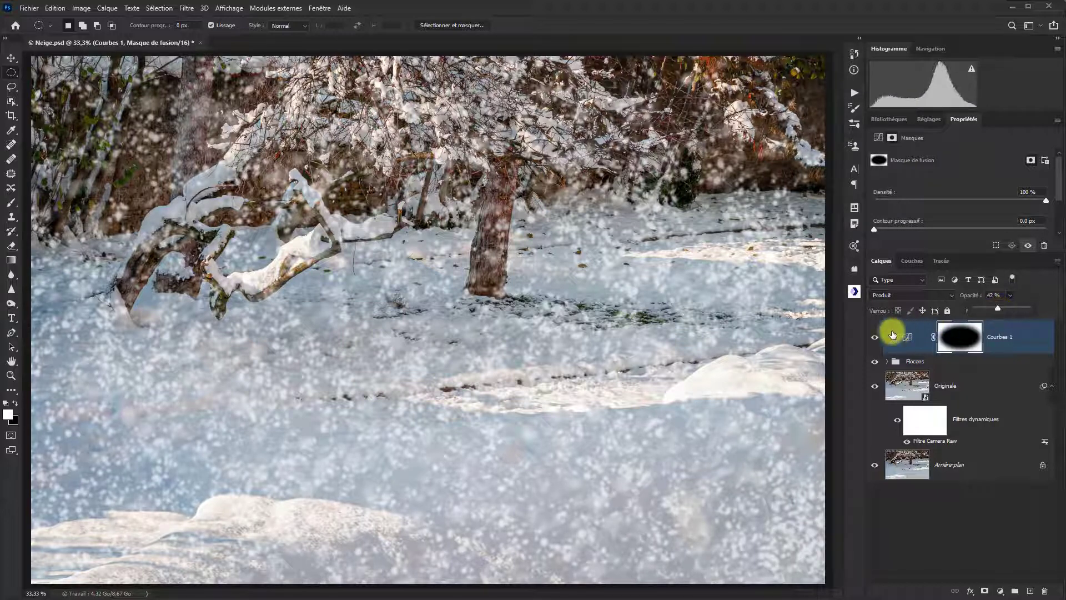
left_click(876, 337)
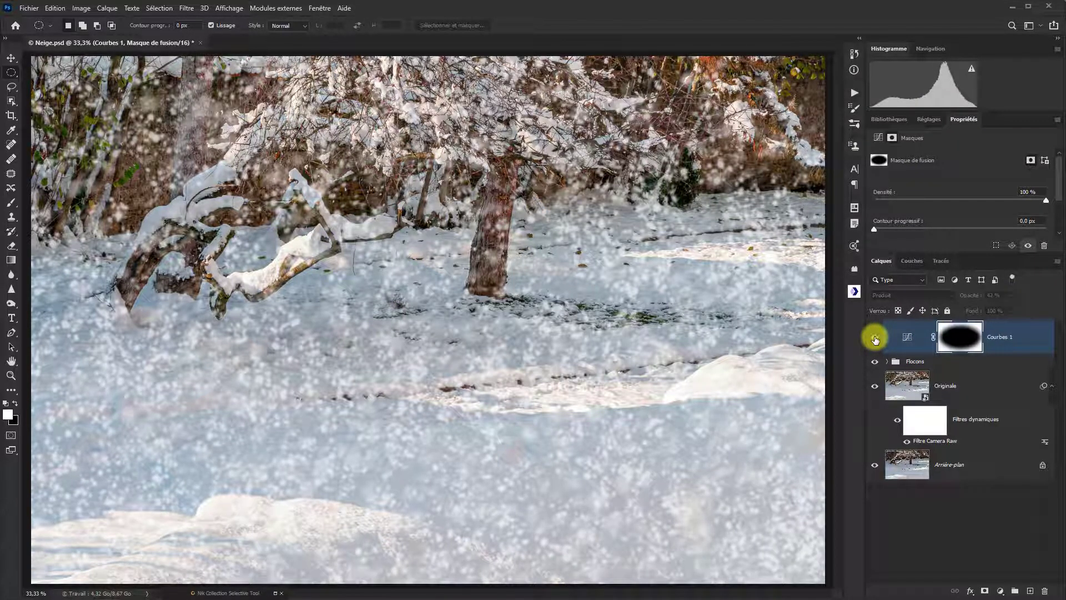
left_click(876, 338)
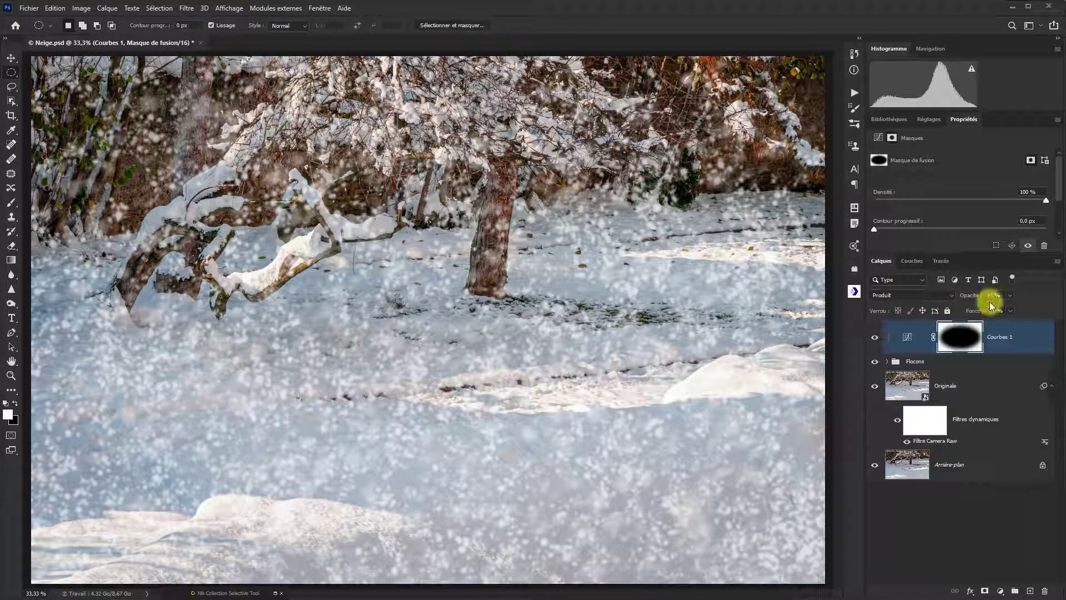